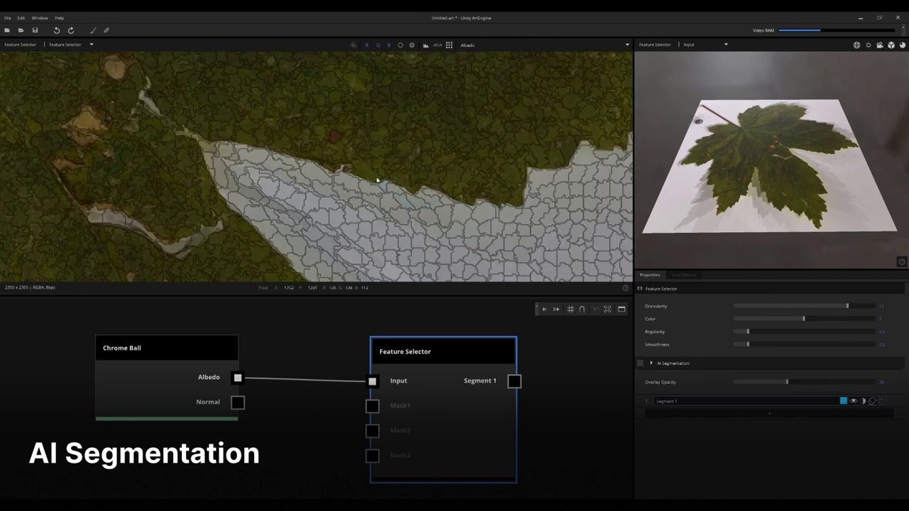
# Step: Raise the Feature Selector's Regularity slightly and move its node farther away from the Chrome Ball node
pyautogui.moveTo(747, 332)
pyautogui.mouseDown()
pyautogui.moveTo(840, 332)
pyautogui.moveTo(753, 331)
pyautogui.mouseUp()
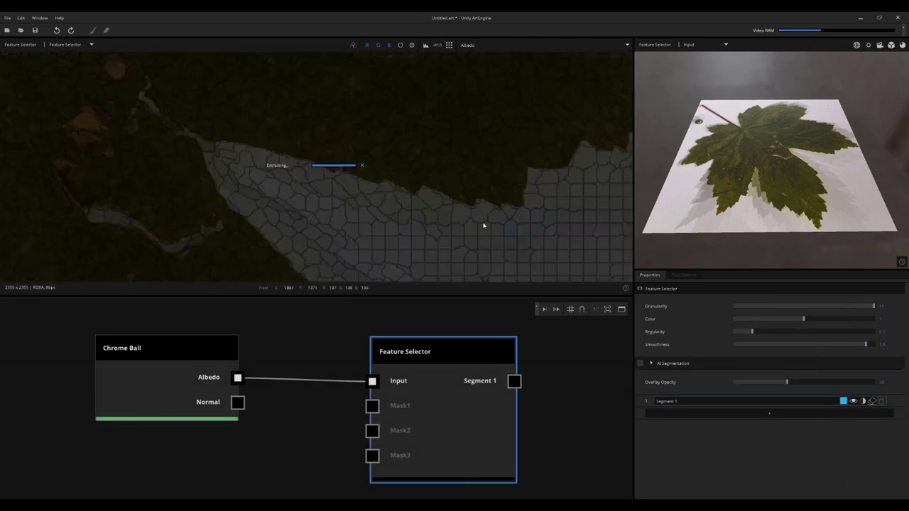
pyautogui.moveTo(445, 414); pyautogui.dragTo(554, 407)
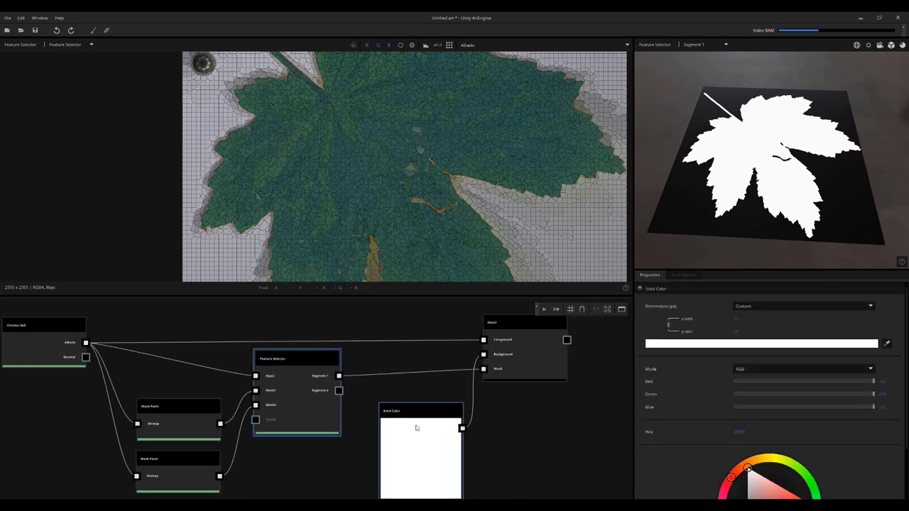
# Step: Connect the Solid Color node to the Blend node's Background input and select the Blend node
pyautogui.moveTo(462, 419); pyautogui.dragTo(483, 354)
pyautogui.click(522, 358)
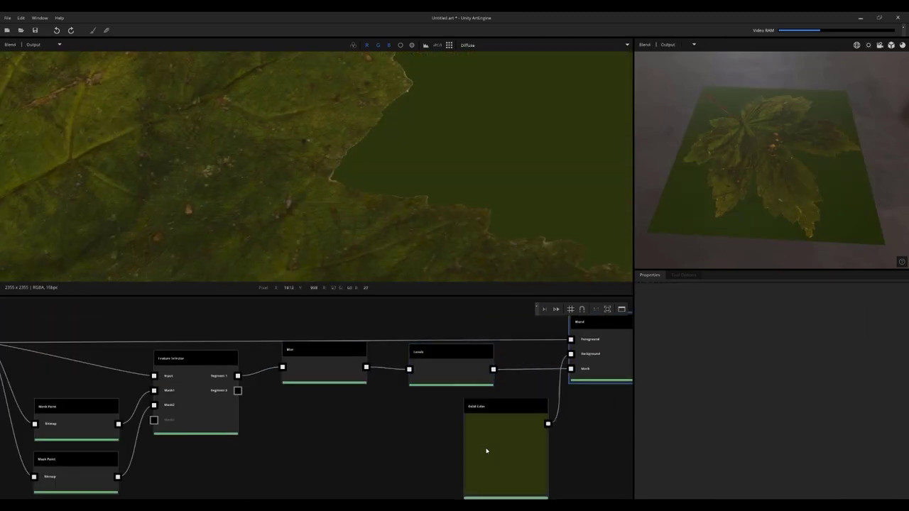
pyautogui.scroll(3, 390, 392)
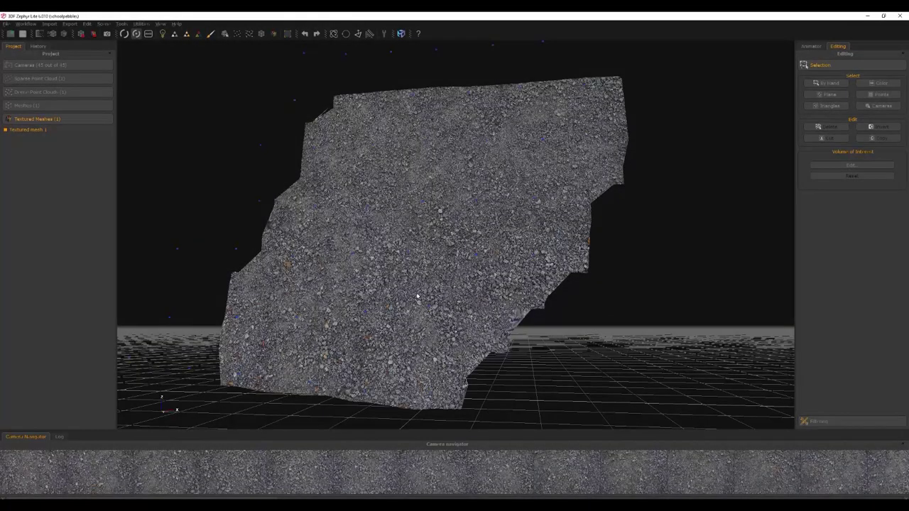
pyautogui.moveTo(418, 297); pyautogui.dragTo(499, 293)
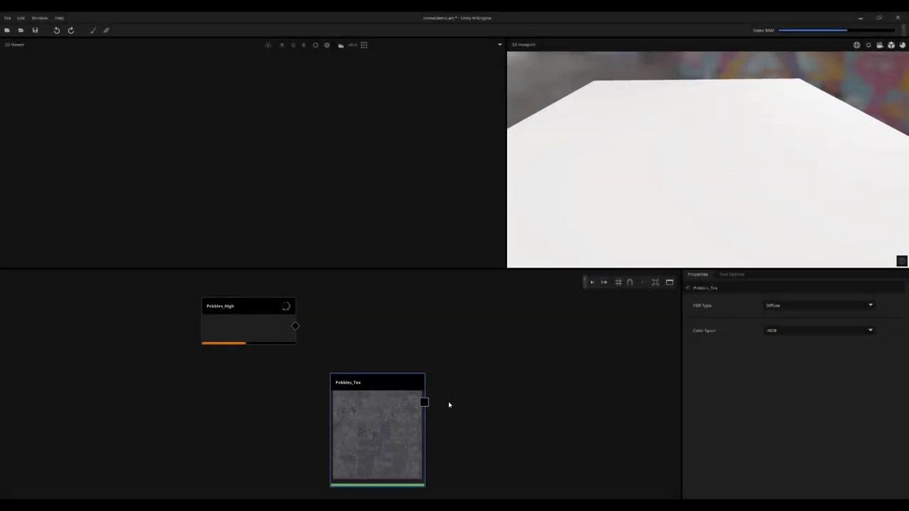
# Step: Add a Plane Generator node fed by the Pebbles_High mesh and execute it
pyautogui.scroll(2, 341, 329)
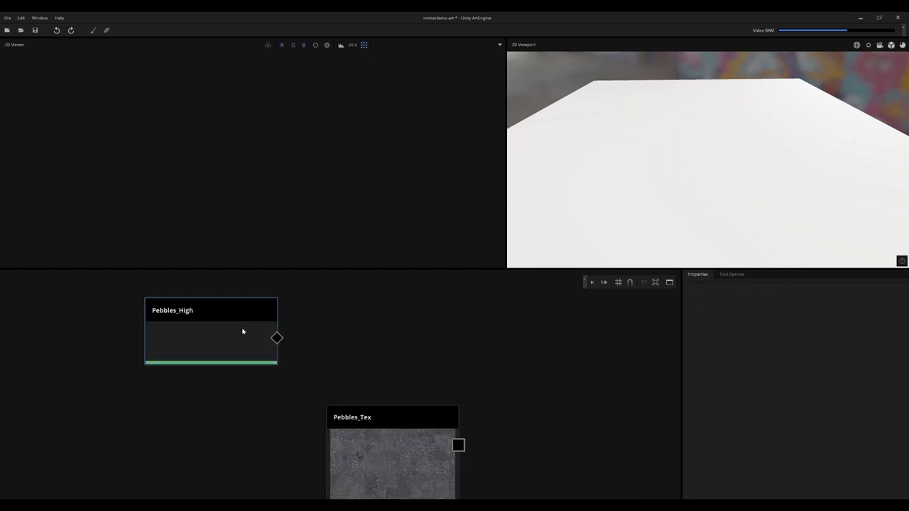
pyautogui.rightClick(247, 328)
pyautogui.write('plane')
pyautogui.press('Return')
pyautogui.rightClick(414, 338)
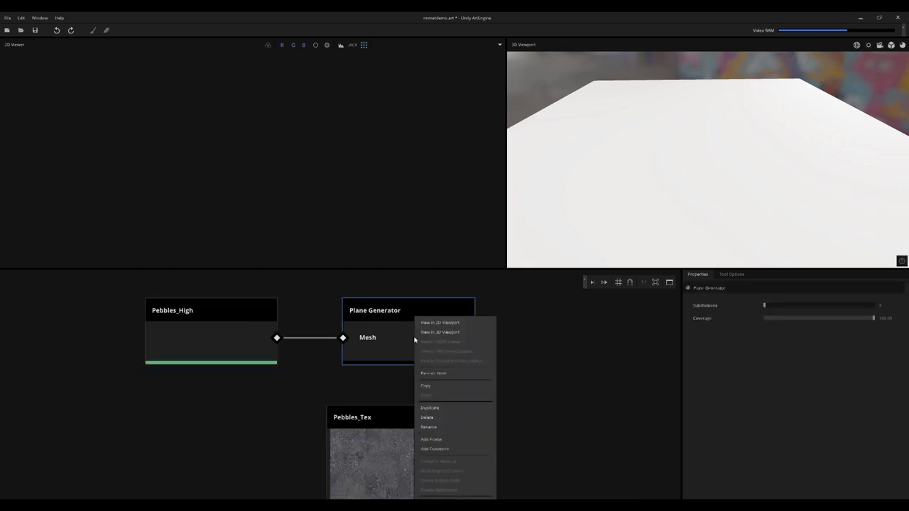
pyautogui.click(448, 372)
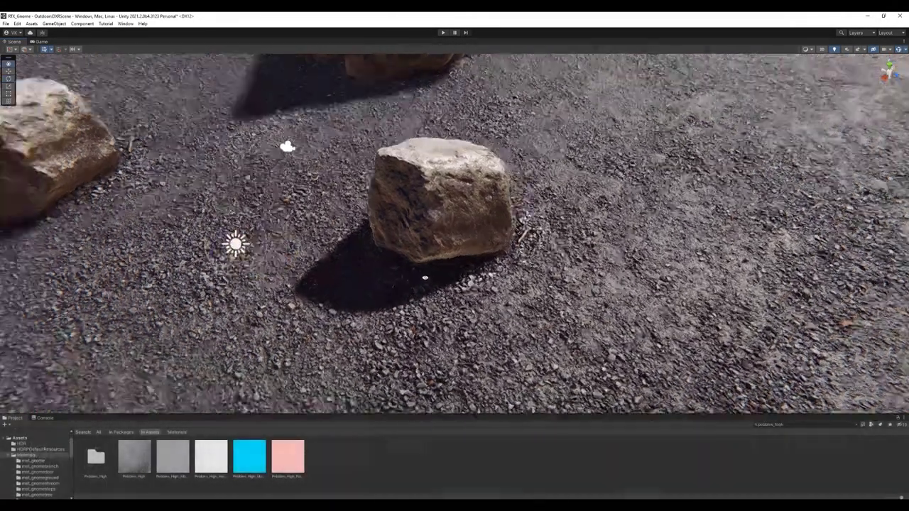
# Step: Switch to the Unity scene and rotate the sun light to change how the rocks and pebble ground are lit
pyautogui.keyDown('alt'); pyautogui.moveTo(425, 278); pyautogui.dragTo(648, 267); pyautogui.keyUp('alt')
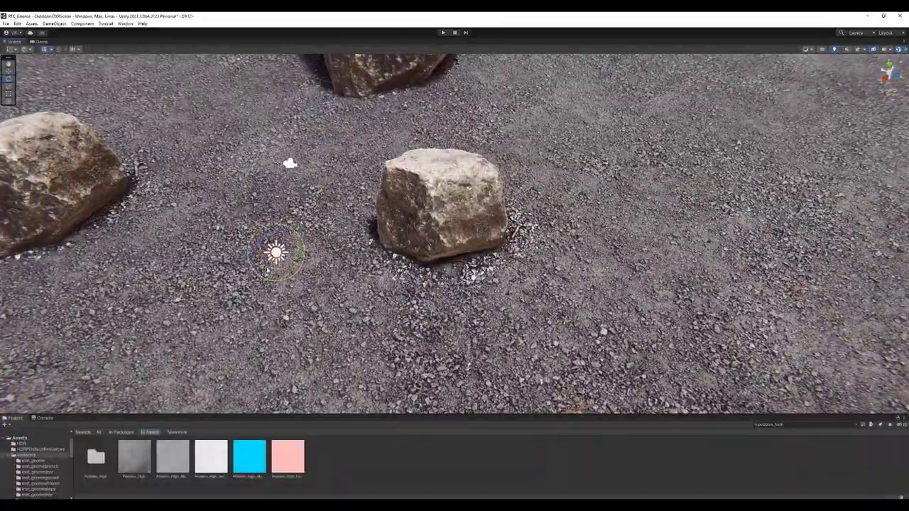
pyautogui.moveTo(267, 270); pyautogui.dragTo(241, 271)
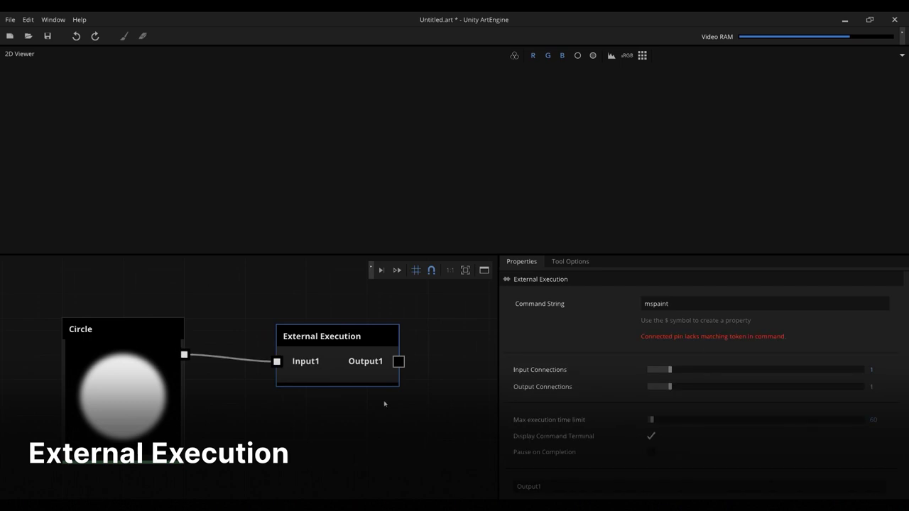
# Step: Complete the External Execution command as mspaint $Input1 and draw a red rectangle of about 142 × 148 px over the circle in Paint
pyautogui.write('$Input1')
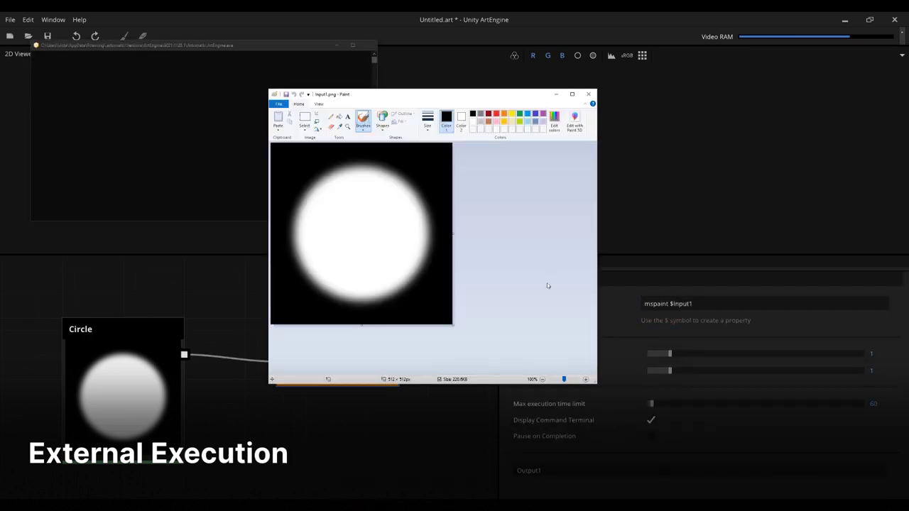
pyautogui.moveTo(399, 362)
pyautogui.mouseDown()
pyautogui.moveTo(443, 377)
pyautogui.moveTo(384, 384)
pyautogui.mouseUp()
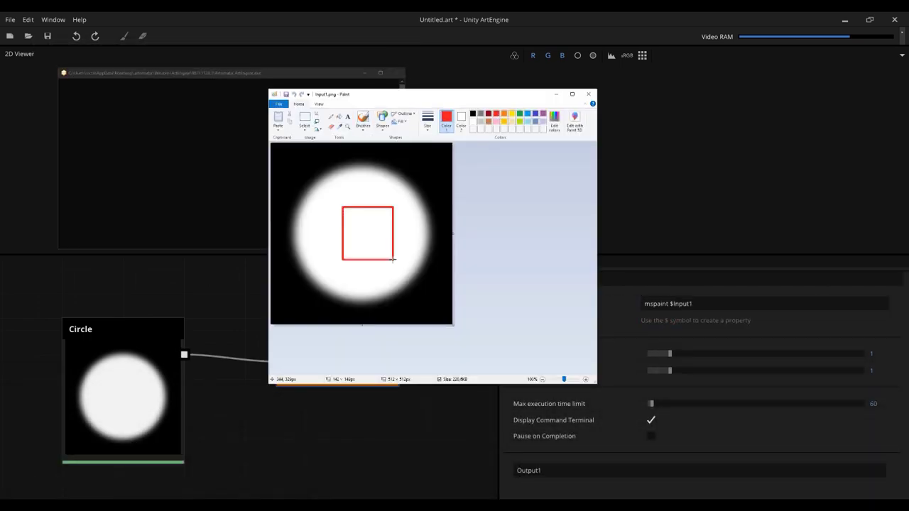
pyautogui.click(551, 469)
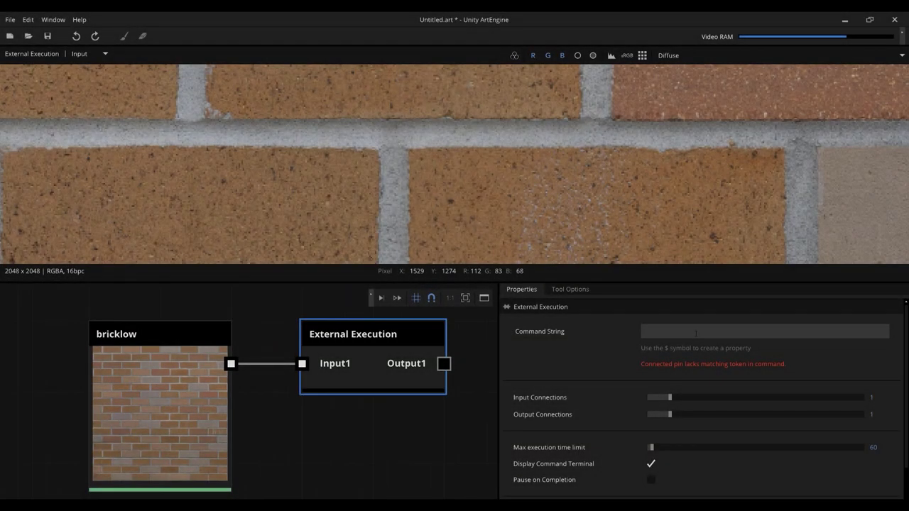
# Step: Set the command string of the External Execution node after bricklow to magick $Input1 -bilateral-blur $Size $Output1
pyautogui.click(695, 331)
pyautogui.write('magick $Input1 -bilateral-blur $Size $Output1')
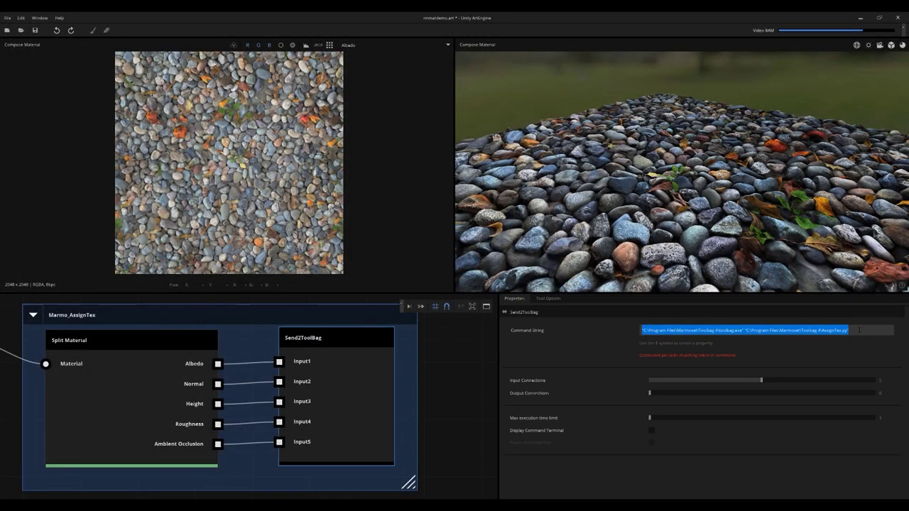
# Step: Execute the Send2ToolBag node in the Marmo_AssignTex group
pyautogui.click(409, 306)
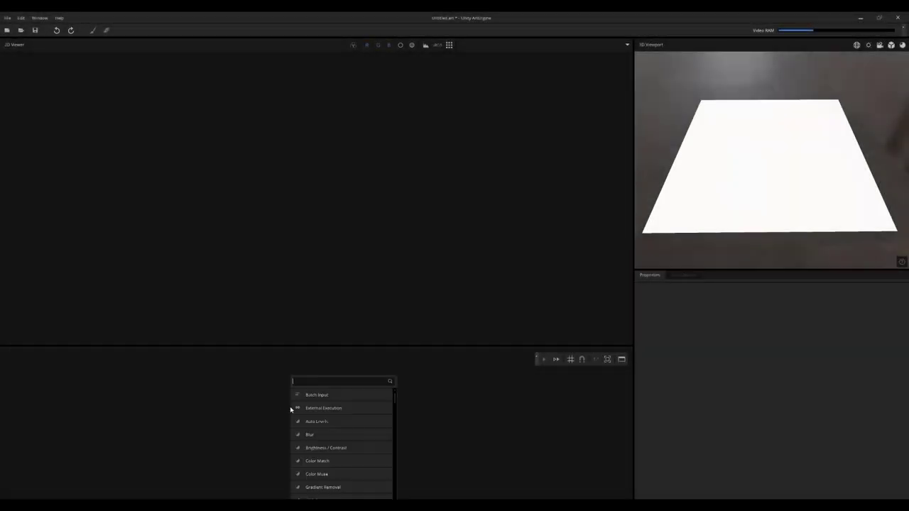
# Step: Search the node list for chrome and add a Chrome Ball node to the empty graph
pyautogui.write('chrome')
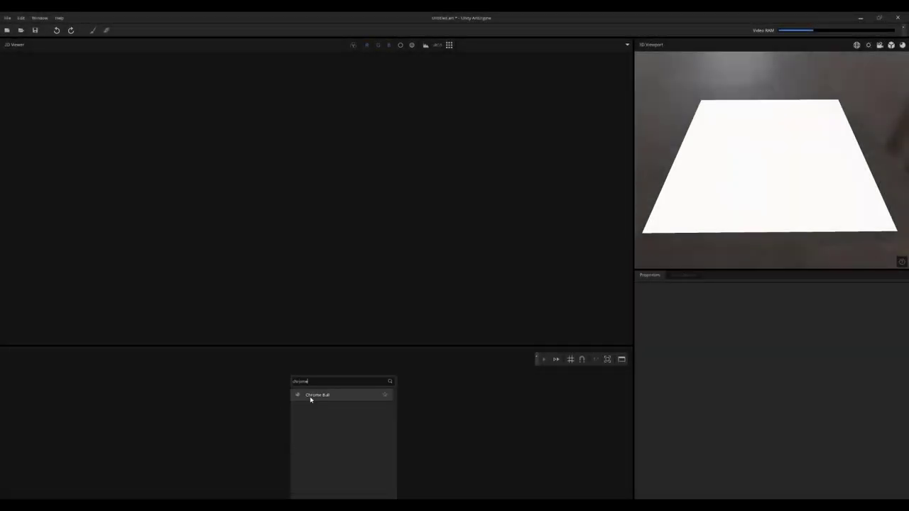
pyautogui.click(310, 396)
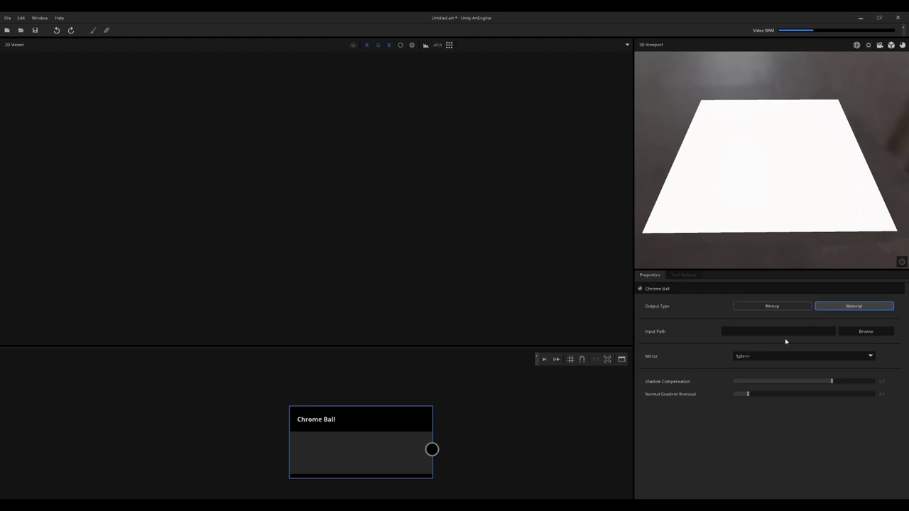
# Step: Set the Chrome Ball node's input path to D:\__SCENES\ChromeBall\resizedleaf\1 and execute the node
pyautogui.click(770, 331)
pyautogui.write('D:\\__SCENES\\ChromeBall\\res\\redleaf\\1')
pyautogui.press('Return')
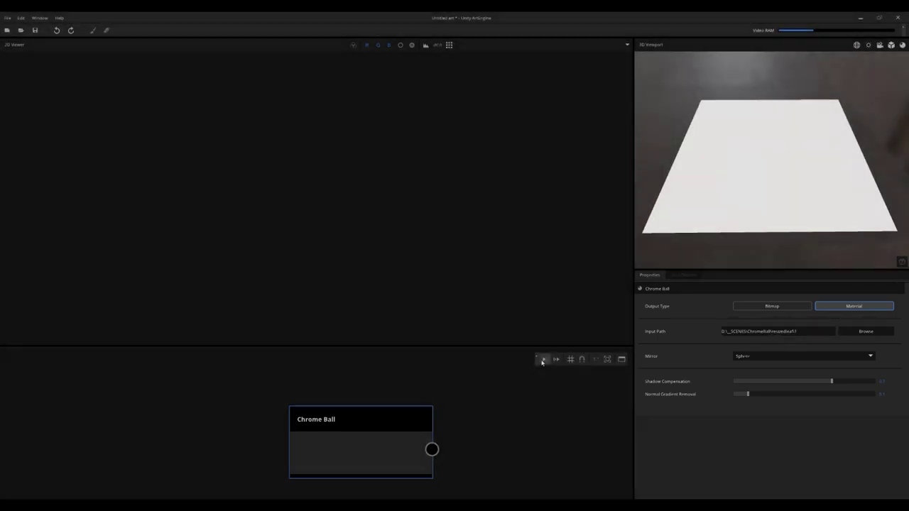
pyautogui.click(543, 360)
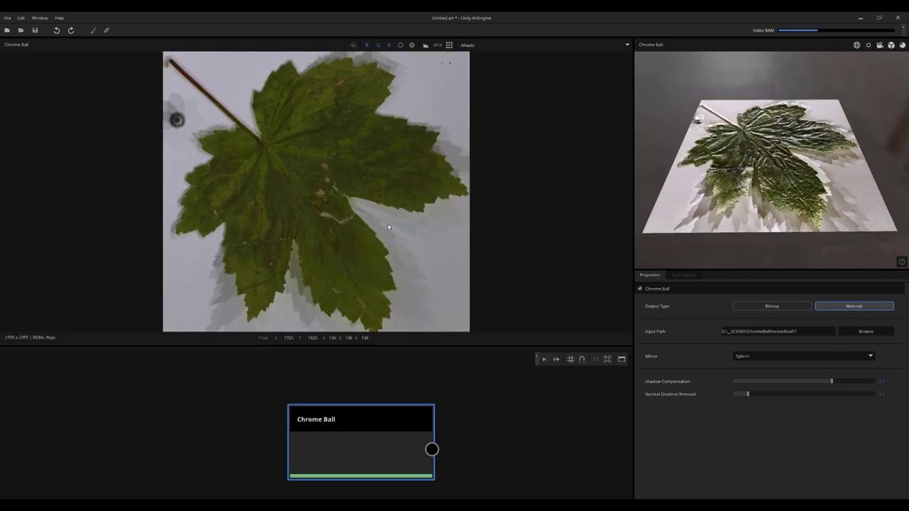
# Step: Compare the leaf's normal and albedo maps, try low and high Shadow Compensation levels, and set it to 0.76
pyautogui.press('2')
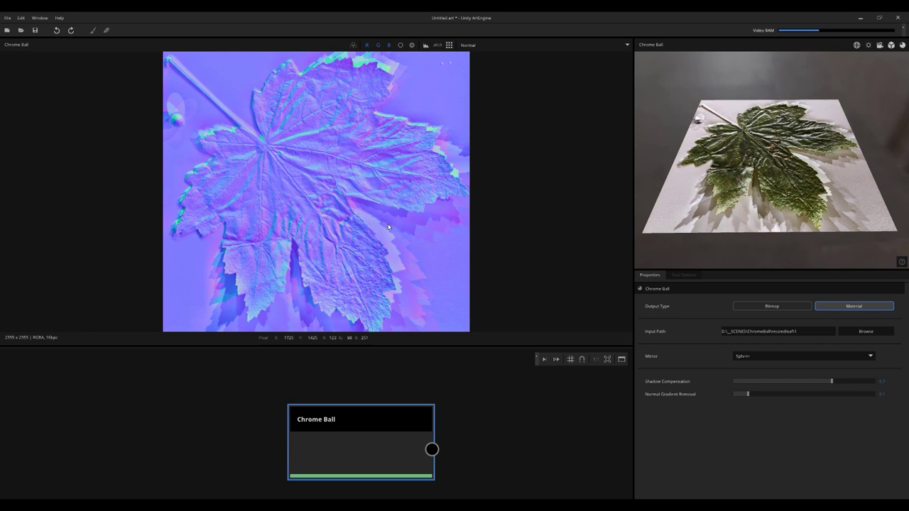
pyautogui.press('1')
pyautogui.scroll(5, 278, 180)
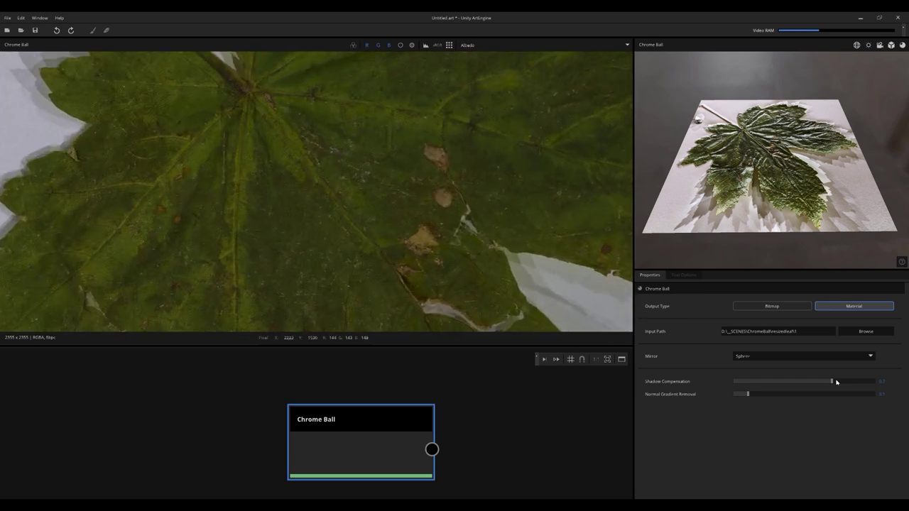
pyautogui.moveTo(831, 381); pyautogui.dragTo(736, 381)
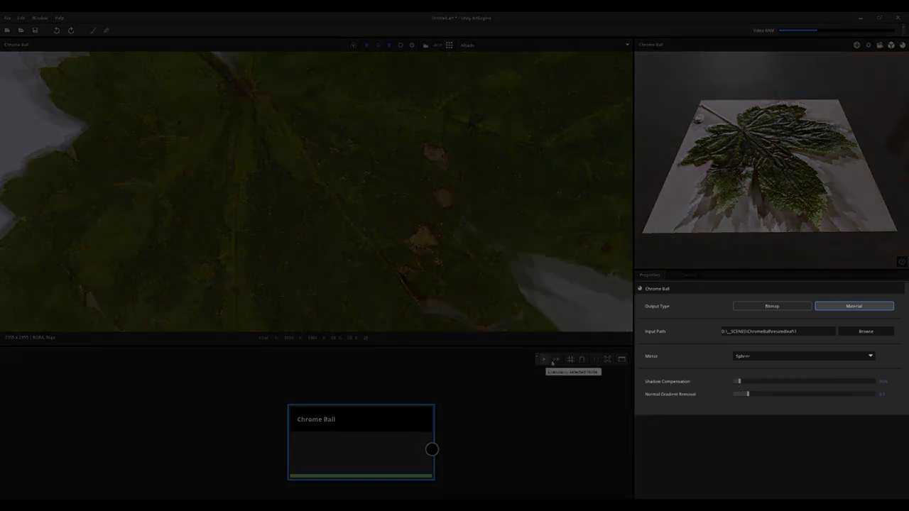
pyautogui.moveTo(739, 382); pyautogui.dragTo(866, 388)
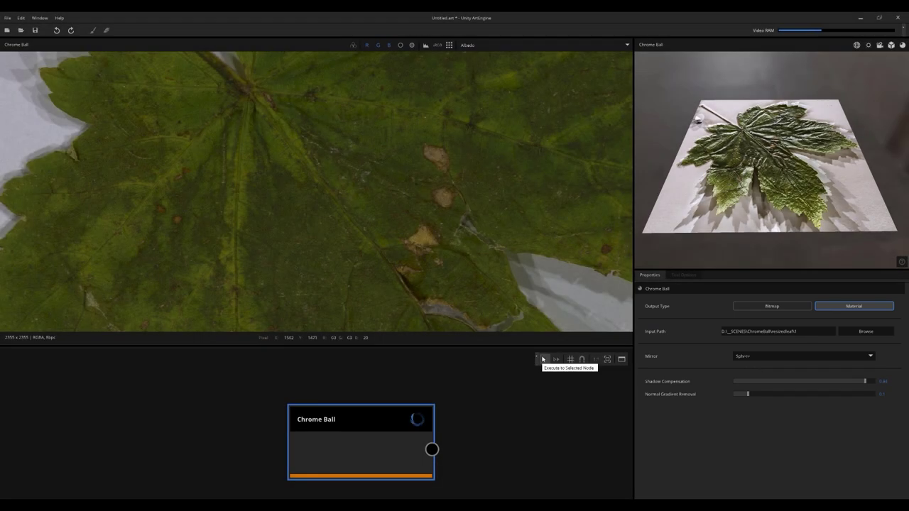
pyautogui.moveTo(829, 384); pyautogui.dragTo(840, 381)
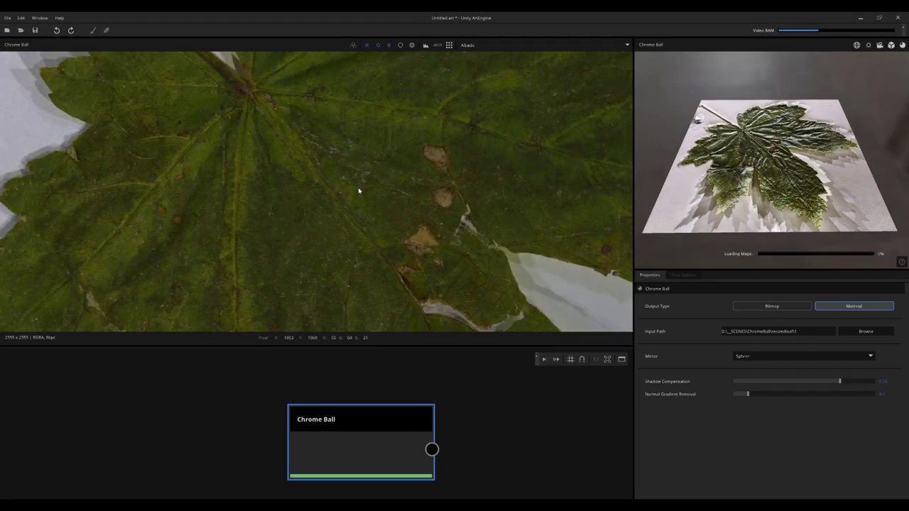
# Step: Show the leaf's normal map, set Normal Gradient Removal to 0.11 and execute the Chrome Ball node again
pyautogui.press('2')
pyautogui.scroll(3, 515, 293)
pyautogui.moveTo(747, 394)
pyautogui.mouseDown()
pyautogui.moveTo(839, 395)
pyautogui.moveTo(749, 395)
pyautogui.mouseUp()
pyautogui.click(545, 359)
pyautogui.click(545, 359)
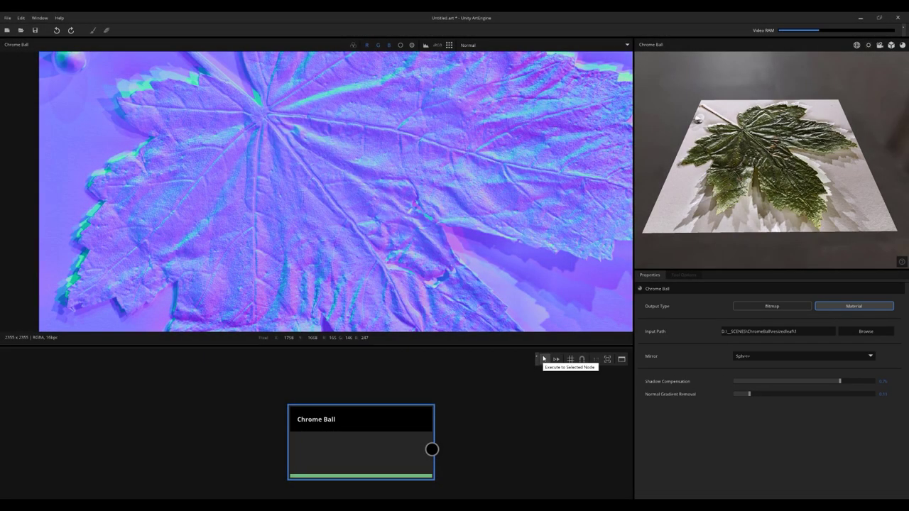
# Step: Return to the albedo map and add a Feature Selector node fed by the Chrome Ball's Albedo output
pyautogui.scroll(-3, 421, 246)
pyautogui.press('1')
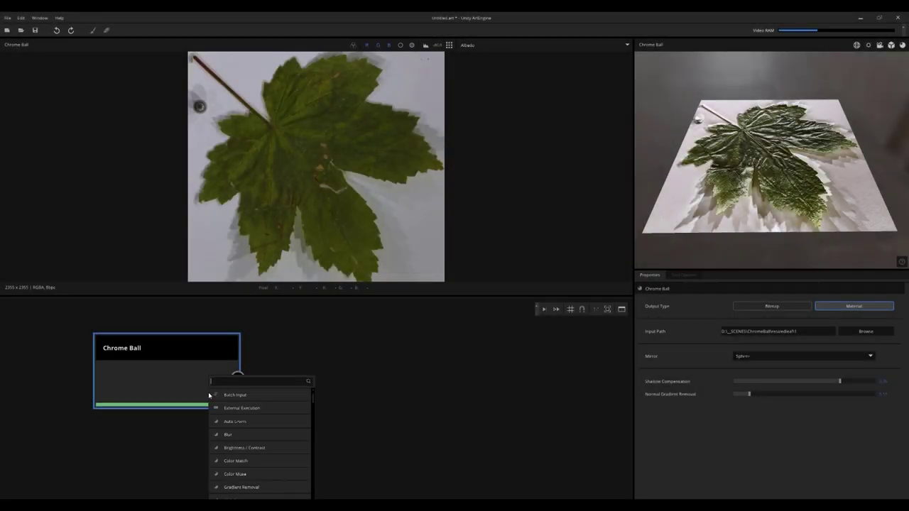
pyautogui.write('fea')
pyautogui.click(245, 395)
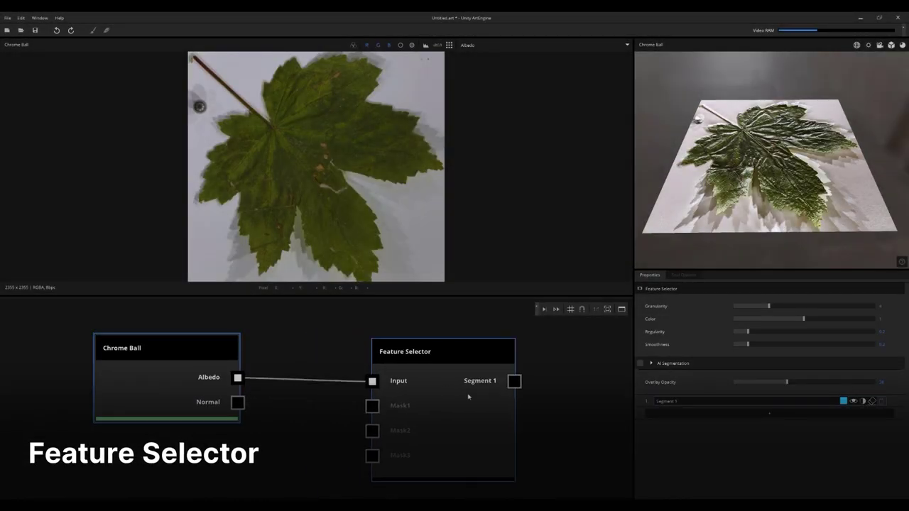
# Step: Raise the Feature Selector's Granularity to its maximum, Smoothness close to its maximum, and Regularity slightly
pyautogui.scroll(5, 365, 183)
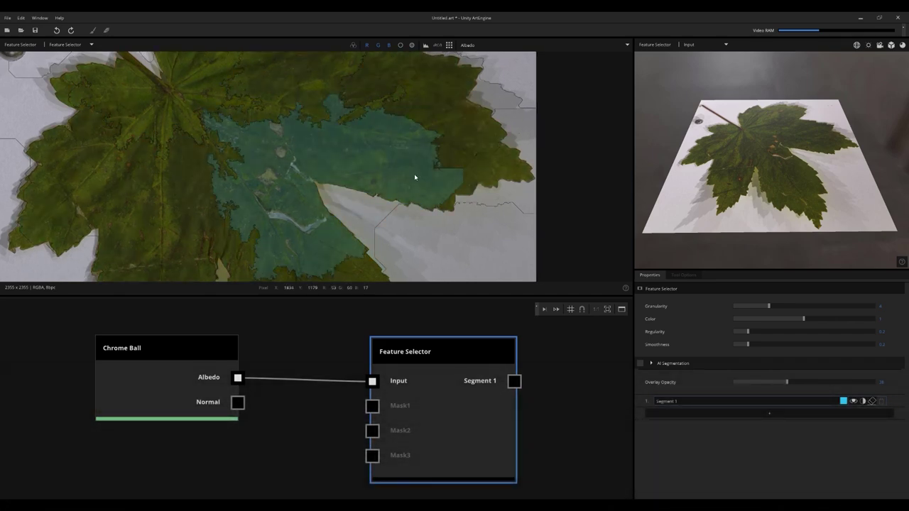
pyautogui.moveTo(801, 310); pyautogui.dragTo(847, 306)
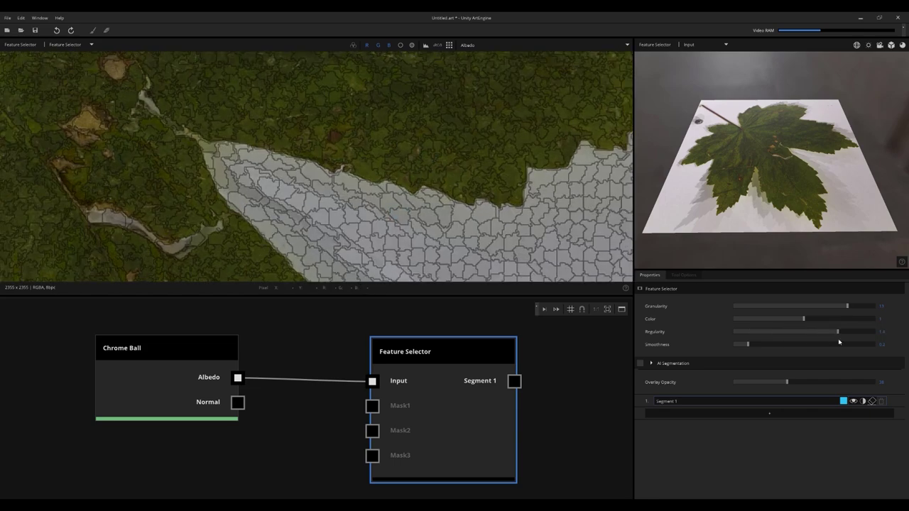
pyautogui.moveTo(747, 344)
pyautogui.mouseDown()
pyautogui.moveTo(855, 350)
pyautogui.moveTo(753, 332)
pyautogui.mouseUp()
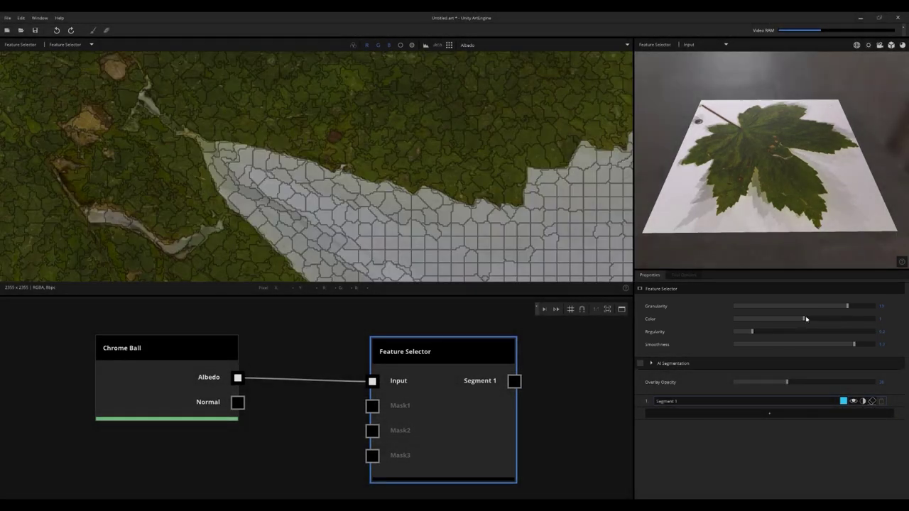
pyautogui.moveTo(855, 345); pyautogui.dragTo(866, 345)
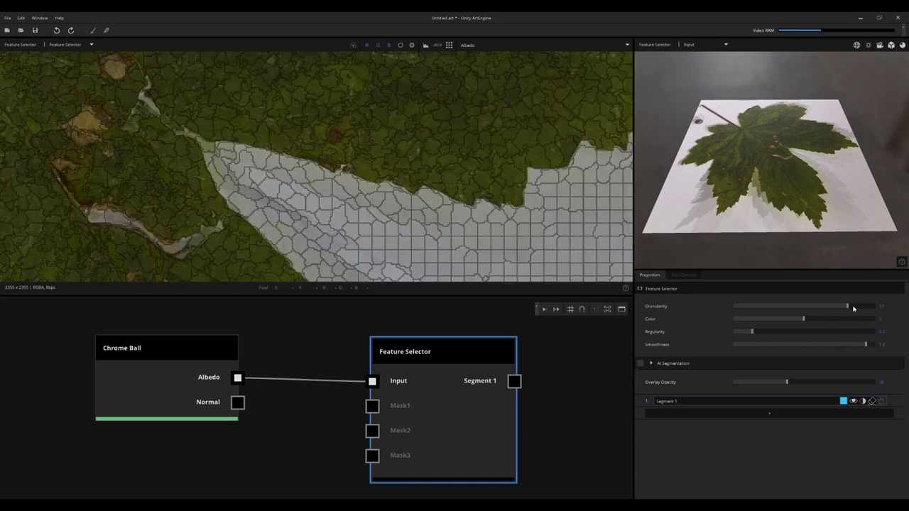
pyautogui.moveTo(847, 306); pyautogui.dragTo(874, 306)
pyautogui.press('f')
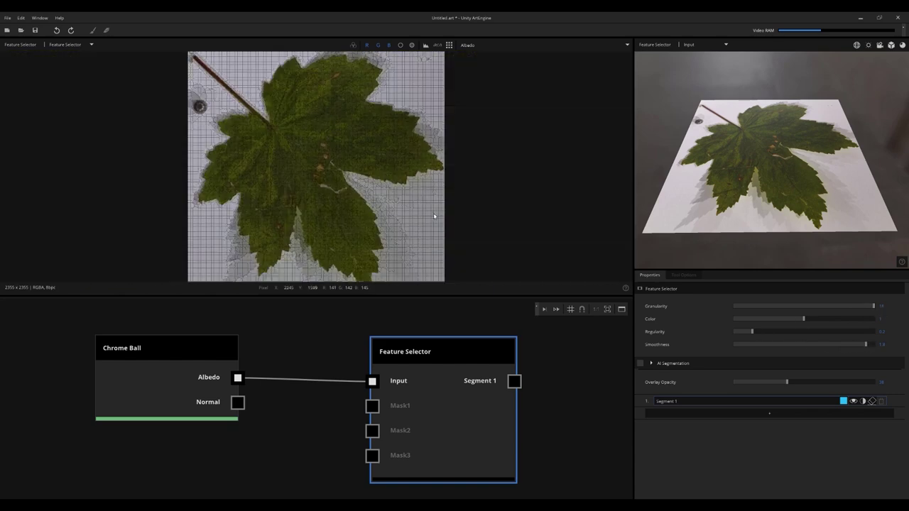
# Step: Move the Feature Selector node farther from Chrome Ball and add a Mask Paint node in the space between them
pyautogui.moveTo(460, 411); pyautogui.dragTo(547, 412)
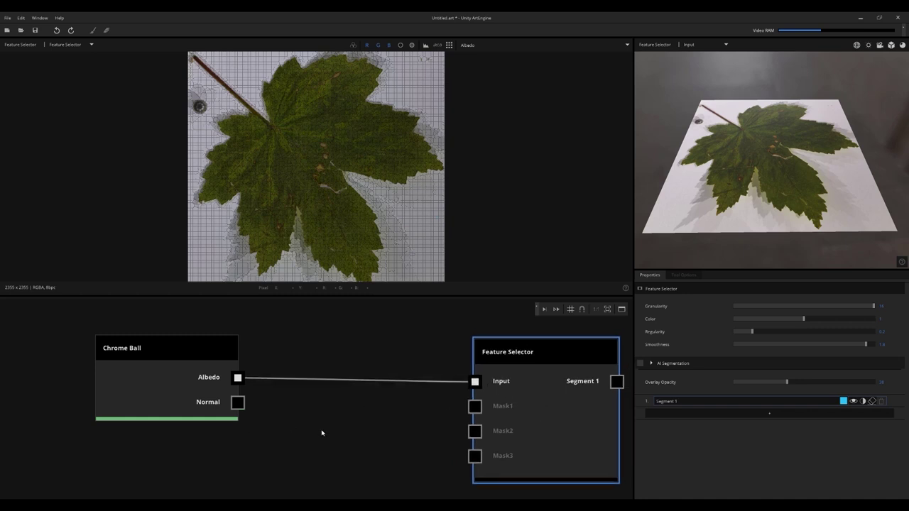
pyautogui.moveTo(318, 418); pyautogui.dragTo(294, 397, button='middle')
pyautogui.click(255, 410)
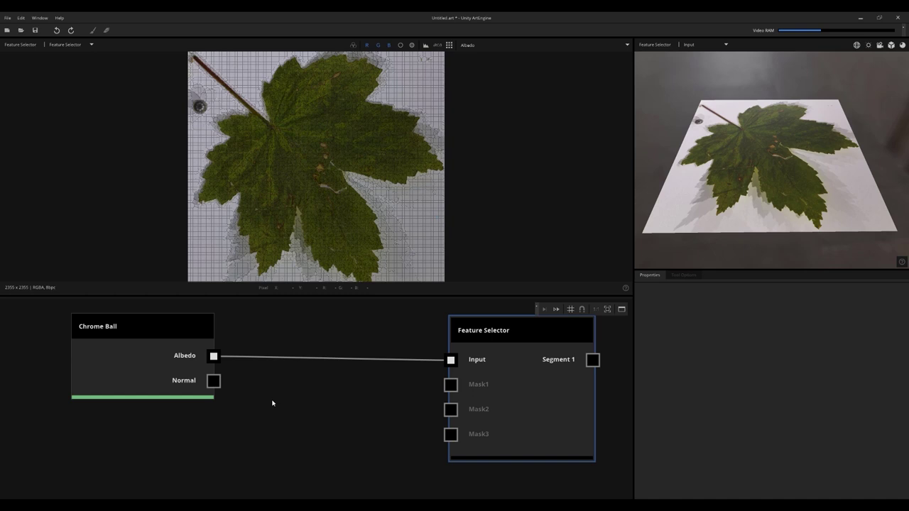
pyautogui.press('Tab')
pyautogui.write('mask')
pyautogui.press('Return')
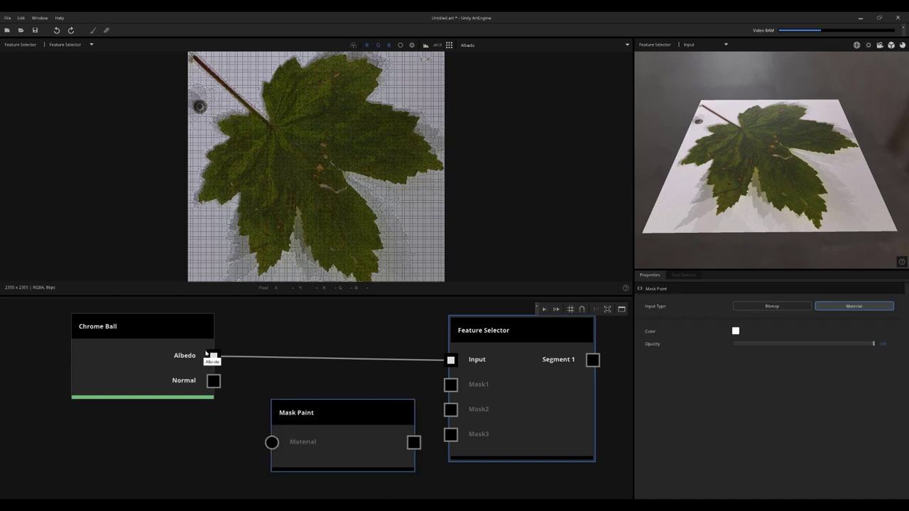
# Step: Feed the Chrome Ball's Albedo into the Mask Paint node as a bitmap and paint broad white strokes across the leaf
pyautogui.moveTo(251, 428); pyautogui.dragTo(272, 442)
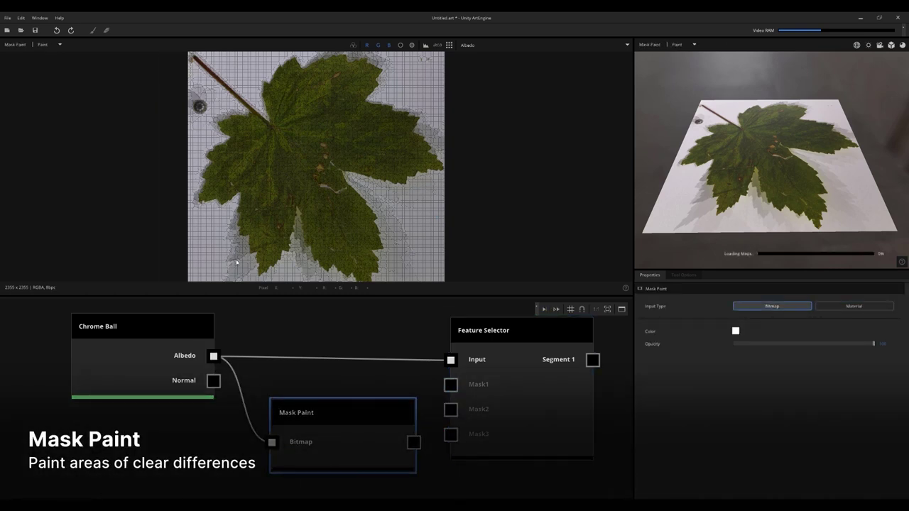
pyautogui.click(270, 171)
pyautogui.scroll(1, 278, 149)
pyautogui.moveTo(317, 117); pyautogui.dragTo(296, 166, button='middle')
pyautogui.moveTo(330, 130)
pyautogui.mouseDown()
pyautogui.moveTo(284, 174)
pyautogui.moveTo(358, 194)
pyautogui.mouseUp()
pyautogui.moveTo(359, 193); pyautogui.dragTo(380, 144, button='middle')
pyautogui.moveTo(304, 129)
pyautogui.mouseDown()
pyautogui.moveTo(269, 175)
pyautogui.moveTo(258, 152)
pyautogui.mouseUp()
# Step: Paint white along the stem and around the point where it meets the leaf with a small brush
pyautogui.scroll(5, 242, 144)
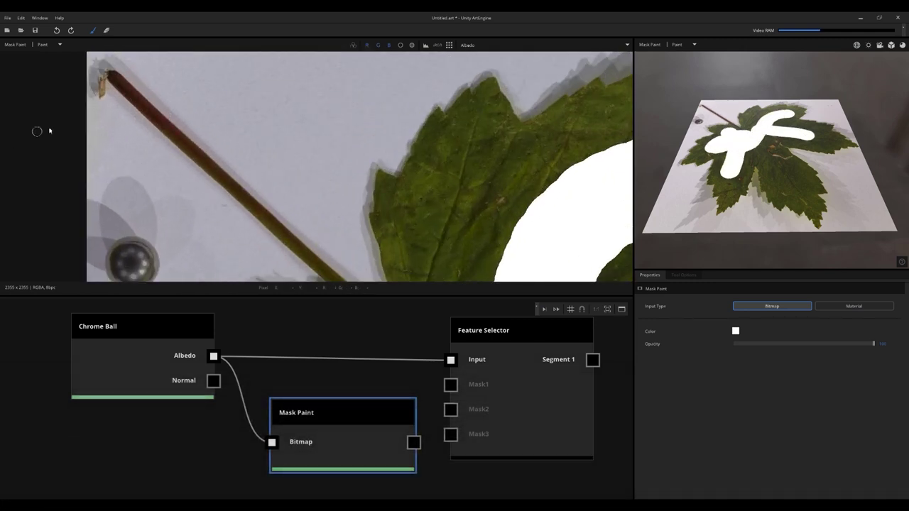
pyautogui.moveTo(116, 82); pyautogui.dragTo(215, 172)
pyautogui.moveTo(346, 239)
pyautogui.mouseDown(button='middle')
pyautogui.moveTo(272, 134)
pyautogui.moveTo(239, 114)
pyautogui.mouseUp(button='middle')
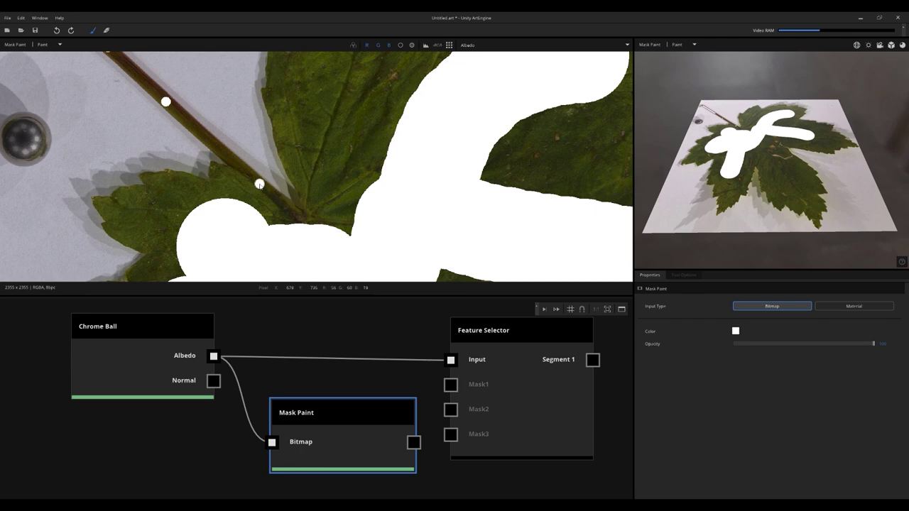
pyautogui.moveTo(246, 178)
pyautogui.mouseDown()
pyautogui.moveTo(318, 239)
pyautogui.moveTo(243, 222)
pyautogui.mouseUp()
pyautogui.scroll(2, 295, 167)
pyautogui.scroll(-5, 242, 222)
# Step: Paint thin white strokes on the leaf around the damaged centre area and the notch between the lower lobes
pyautogui.moveTo(360, 251); pyautogui.dragTo(272, 140, button='middle')
pyautogui.scroll(4, 398, 227)
pyautogui.moveTo(482, 198)
pyautogui.mouseDown(button='middle')
pyautogui.moveTo(384, 124)
pyautogui.moveTo(429, 140)
pyautogui.mouseUp(button='middle')
pyautogui.moveTo(397, 146)
pyautogui.mouseDown()
pyautogui.moveTo(320, 129)
pyautogui.moveTo(247, 186)
pyautogui.mouseUp()
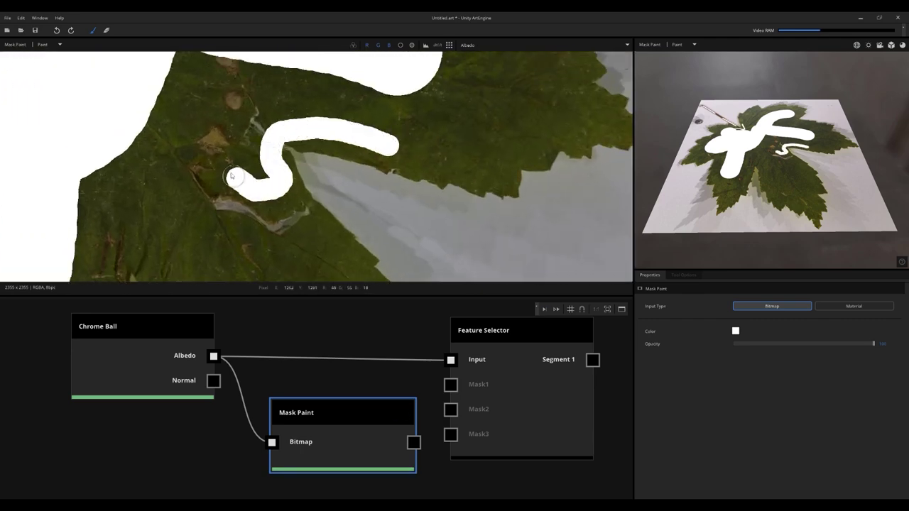
pyautogui.scroll(-2, 247, 186)
pyautogui.moveTo(222, 254); pyautogui.dragTo(314, 151, button='middle')
pyautogui.scroll(1, 310, 150)
pyautogui.moveTo(300, 205)
pyautogui.mouseDown()
pyautogui.moveTo(277, 140)
pyautogui.moveTo(238, 216)
pyautogui.mouseUp()
pyautogui.scroll(-4, 310, 163)
pyautogui.scroll(-1, 448, 373)
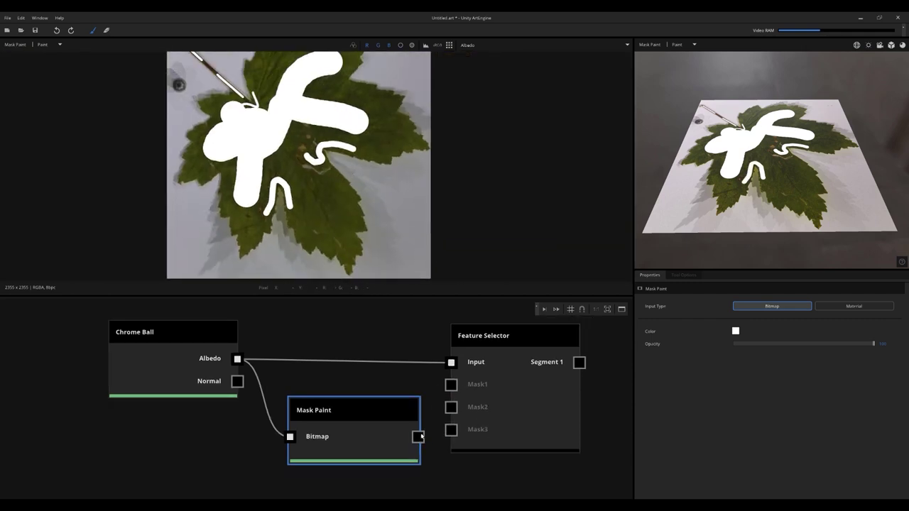
# Step: Connect the Mask Paint output to the Feature Selector's Mask1 and add a second Mask Paint node fed by Albedo
pyautogui.moveTo(420, 436); pyautogui.dragTo(451, 384)
pyautogui.moveTo(372, 435); pyautogui.dragTo(422, 412, button='middle')
pyautogui.rightClick(389, 452)
pyautogui.write('mask')
pyautogui.press('Return')
pyautogui.scroll(-2, 399, 442)
pyautogui.moveTo(400, 443); pyautogui.dragTo(372, 442)
pyautogui.moveTo(285, 330); pyautogui.dragTo(344, 454)
pyautogui.doubleClick(384, 432)
# Step: Paint thin white strokes over the background inside the gaps between the leaf's right and lower lobes
pyautogui.scroll(3, 353, 165)
pyautogui.moveTo(315, 147)
pyautogui.mouseDown()
pyautogui.moveTo(410, 232)
pyautogui.moveTo(437, 188)
pyautogui.mouseUp()
pyautogui.scroll(2, 245, 208)
pyautogui.moveTo(246, 208); pyautogui.dragTo(334, 110, button='middle')
pyautogui.moveTo(302, 140); pyautogui.dragTo(311, 235)
# Step: Paint the background beyond the leaf's upper-right and right edges with a larger brush
pyautogui.scroll(-3, 158, 151)
pyautogui.moveTo(157, 151)
pyautogui.mouseDown(button='middle')
pyautogui.moveTo(270, 169)
pyautogui.moveTo(273, 283)
pyautogui.mouseUp(button='middle')
pyautogui.scroll(3, 277, 111)
pyautogui.moveTo(426, 71); pyautogui.dragTo(353, 132, button='middle')
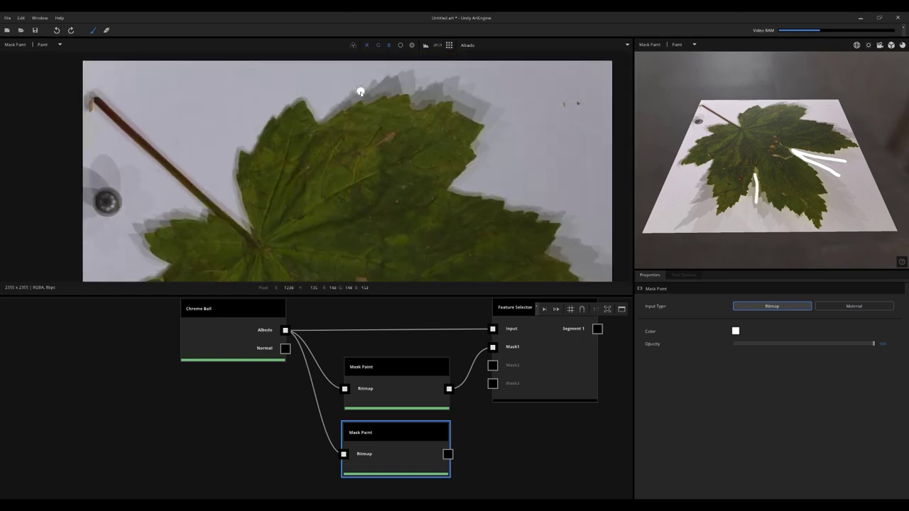
pyautogui.keyDown('ctrl'); pyautogui.moveTo(361, 91); pyautogui.dragTo(479, 91); pyautogui.keyUp('ctrl')
pyautogui.scroll(-2, 479, 91)
pyautogui.moveTo(479, 91); pyautogui.dragTo(441, 86, button='middle')
pyautogui.moveTo(441, 83); pyautogui.dragTo(534, 225)
pyautogui.moveTo(533, 224); pyautogui.dragTo(498, 54, button='middle')
pyautogui.moveTo(497, 94); pyautogui.dragTo(511, 197)
# Step: Paint the background below the leaf and along its left side
pyautogui.moveTo(341, 237); pyautogui.dragTo(125, 238)
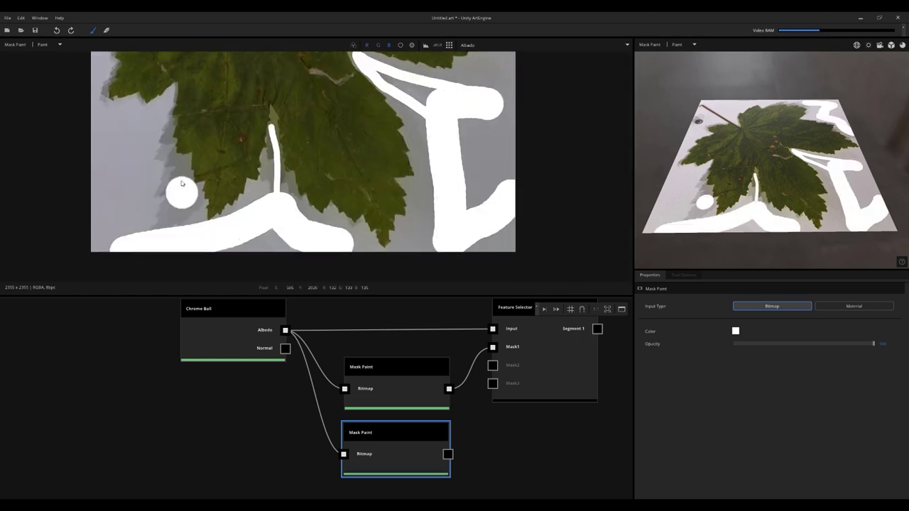
pyautogui.moveTo(182, 191); pyautogui.dragTo(174, 170)
pyautogui.moveTo(174, 170); pyautogui.dragTo(164, 234, button='middle')
pyautogui.moveTo(125, 204); pyautogui.dragTo(149, 267)
pyautogui.moveTo(93, 95); pyautogui.dragTo(76, 208, button='middle')
pyautogui.moveTo(80, 140)
pyautogui.mouseDown()
pyautogui.moveTo(70, 82)
pyautogui.moveTo(106, 142)
pyautogui.mouseUp()
# Step: Paint the background near the stem and above the leaf, and erase the excess along the leaf's upper edge
pyautogui.scroll(-1, 136, 128)
pyautogui.moveTo(158, 83); pyautogui.dragTo(161, 114)
pyautogui.scroll(3, 217, 135)
pyautogui.moveTo(305, 64); pyautogui.dragTo(219, 139, button='middle')
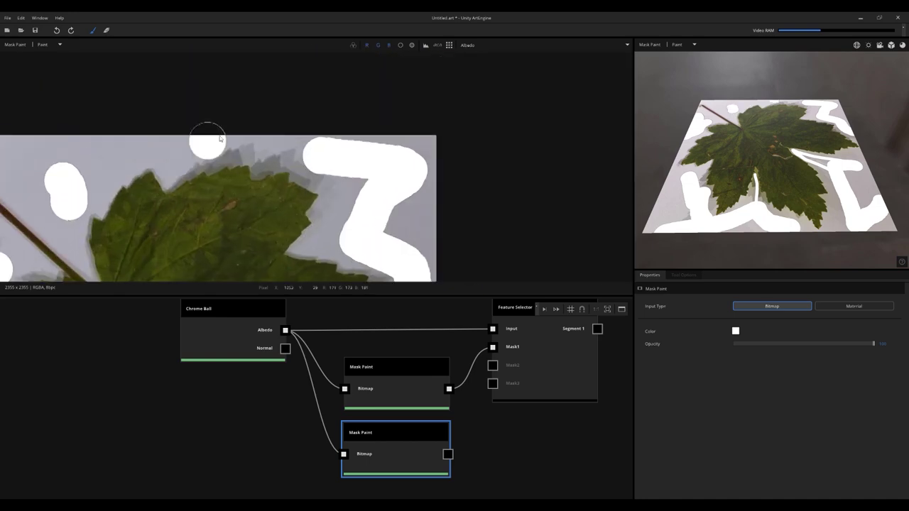
pyautogui.moveTo(217, 142); pyautogui.dragTo(278, 155)
pyautogui.scroll(4, 263, 160)
pyautogui.press('e')
pyautogui.scroll(-1, 429, 428)
# Step: Connect the second Mask Paint to the Feature Selector's Mask2 and run AI Assist with AI Segmentation enabled
pyautogui.moveTo(446, 451); pyautogui.dragTo(487, 371)
pyautogui.doubleClick(508, 320)
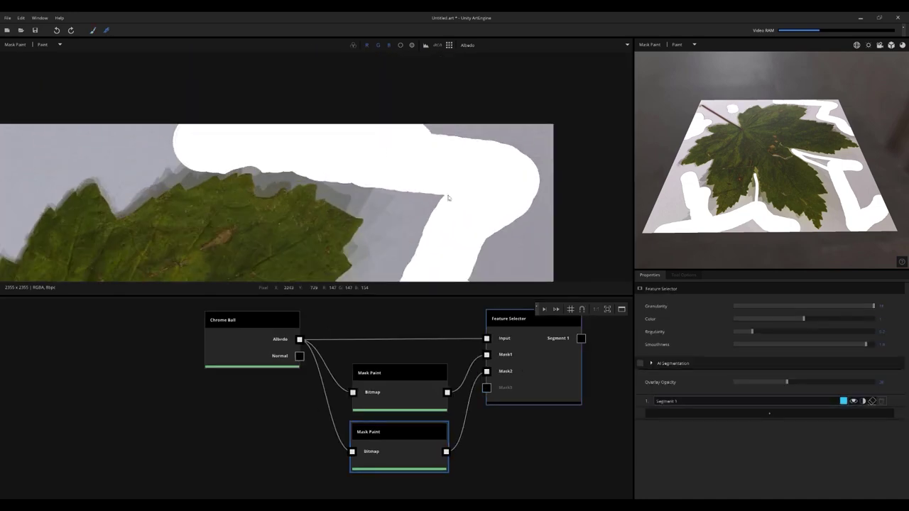
pyautogui.click(644, 363)
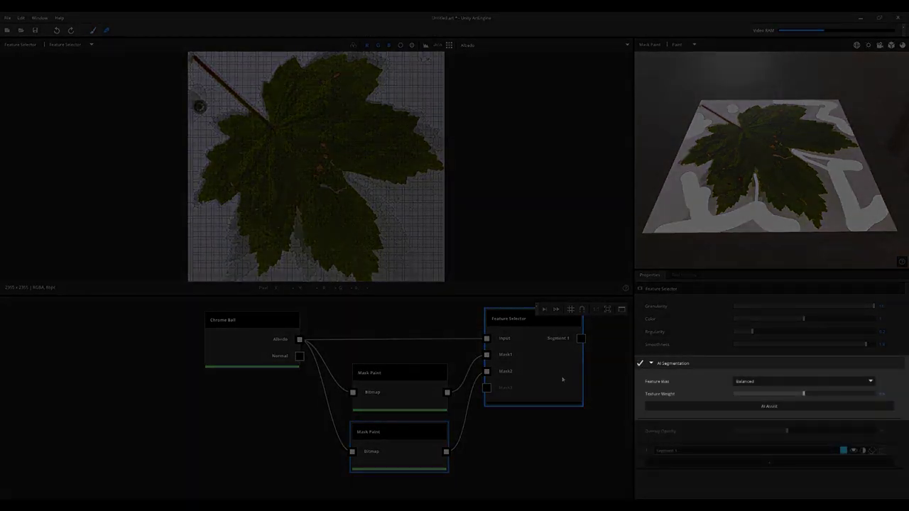
pyautogui.click(788, 406)
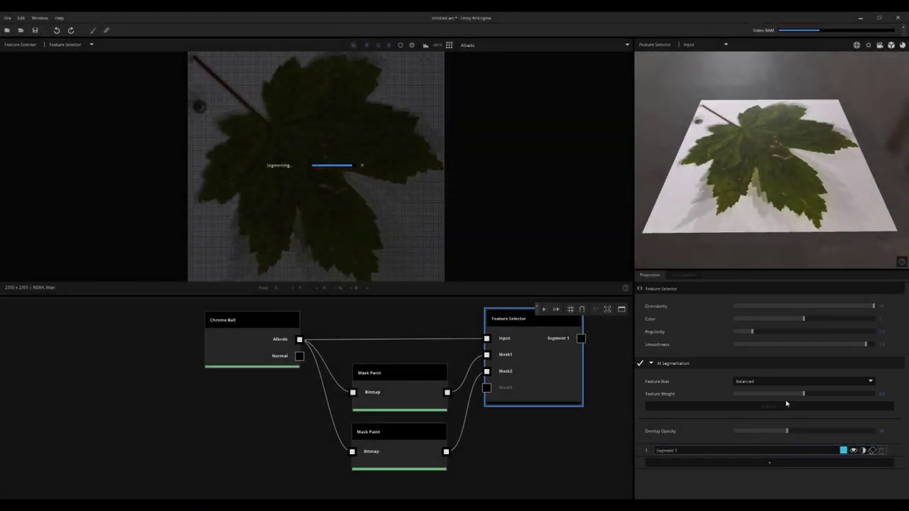
# Step: Examine the segmentation overlay around the leaf's centre, lobe gaps and stem
pyautogui.scroll(8, 422, 223)
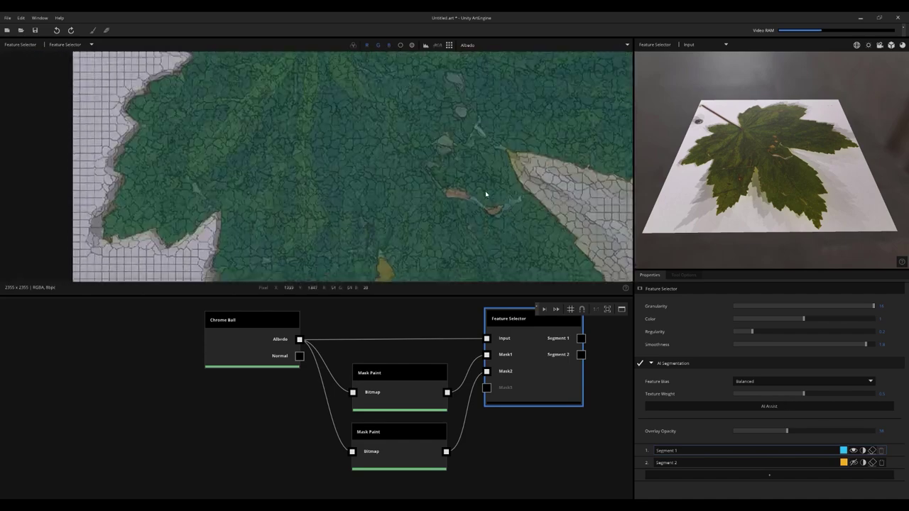
pyautogui.scroll(3, 485, 194)
pyautogui.scroll(-2, 525, 217)
pyautogui.moveTo(528, 125); pyautogui.dragTo(516, 152, button='middle')
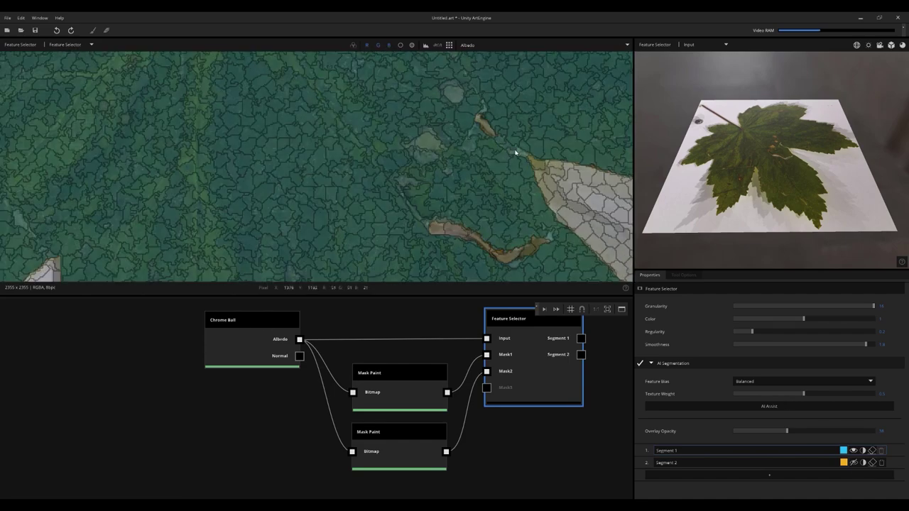
pyautogui.moveTo(337, 277); pyautogui.dragTo(454, 269, button='middle')
pyautogui.scroll(-3, 393, 125)
pyautogui.scroll(1, 393, 125)
pyautogui.moveTo(333, 111); pyautogui.dragTo(362, 210, button='middle')
pyautogui.scroll(4, 362, 211)
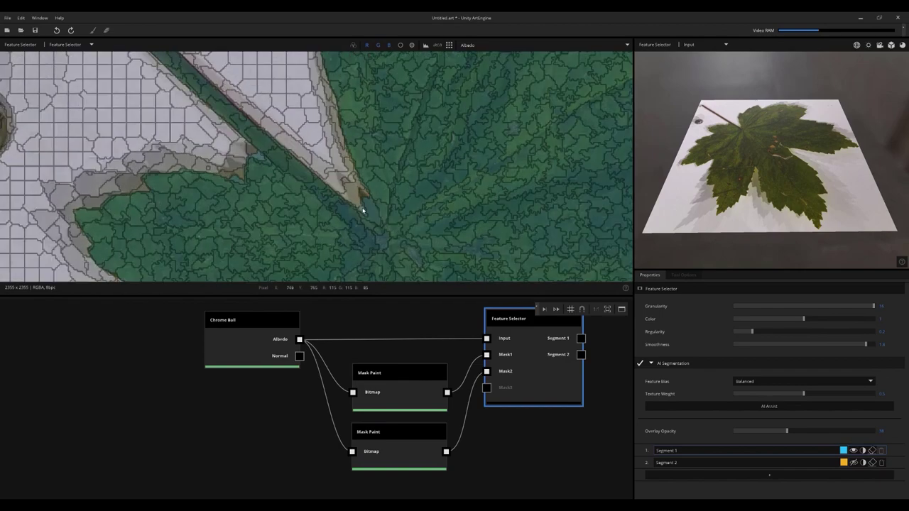
pyautogui.scroll(-5, 238, 182)
pyautogui.scroll(3, 190, 157)
pyautogui.scroll(-3, 274, 185)
pyautogui.moveTo(397, 257); pyautogui.dragTo(397, 135, button='middle')
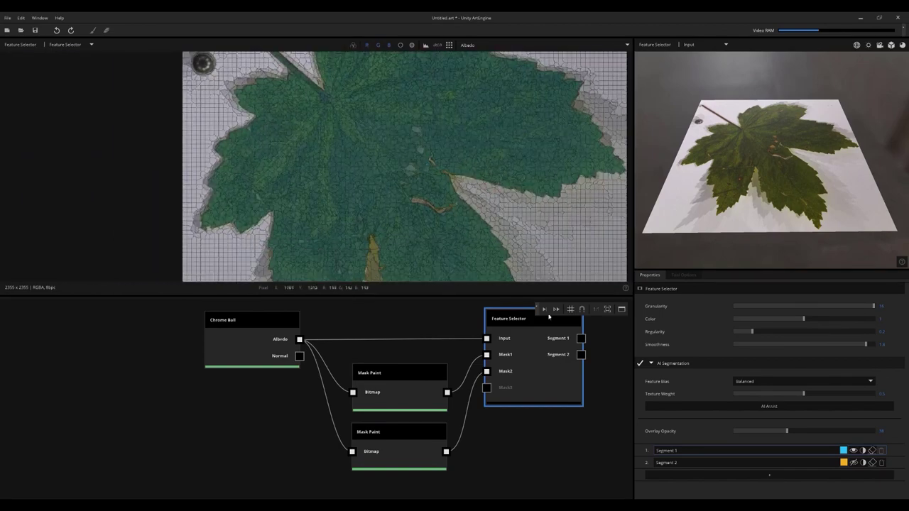
# Step: Execute the Feature Selector node and view its Segment 1 mask in the 3D preview
pyautogui.scroll(1, 526, 377)
pyautogui.moveTo(534, 376); pyautogui.dragTo(483, 380, button='middle')
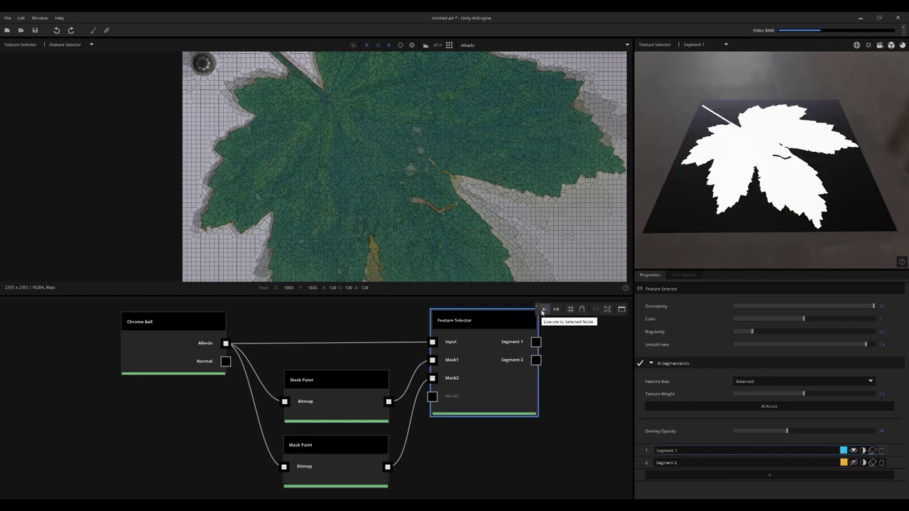
pyautogui.moveTo(812, 194); pyautogui.dragTo(831, 218)
# Step: Lower the Feature Selector node and add a Blend node to its right, leaving space between them
pyautogui.moveTo(396, 341); pyautogui.dragTo(400, 375)
pyautogui.rightClick(521, 355)
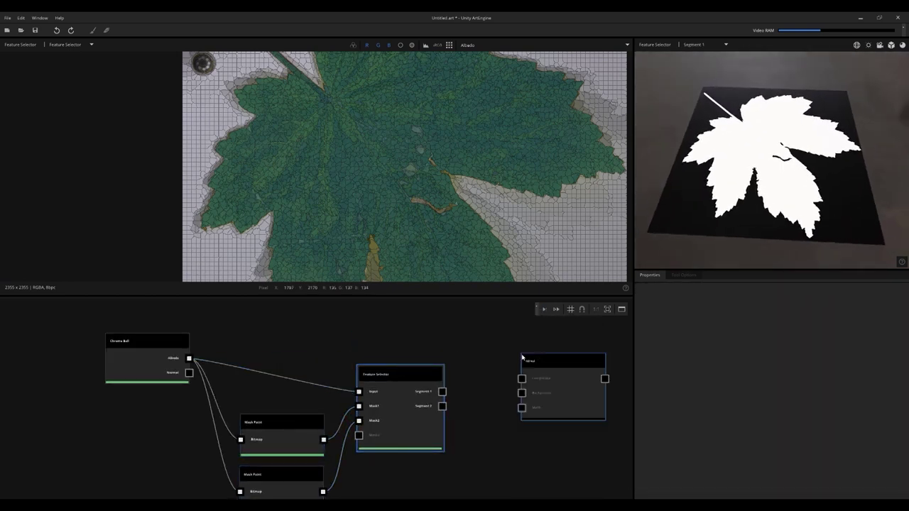
pyautogui.moveTo(523, 358)
pyautogui.mouseDown()
pyautogui.moveTo(508, 337)
pyautogui.moveTo(507, 356)
pyautogui.mouseUp()
pyautogui.moveTo(540, 339); pyautogui.dragTo(620, 339)
pyautogui.moveTo(509, 396); pyautogui.dragTo(405, 402, button='middle')
# Step: Add a Solid Color node as the Blend's Background, with Albedo as Foreground and Segment 1 as Mask
pyautogui.rightClick(399, 425)
pyautogui.click(414, 428)
pyautogui.moveTo(414, 428); pyautogui.dragTo(393, 404)
pyautogui.moveTo(463, 428); pyautogui.dragTo(484, 355)
# Step: Set the Solid Color to a dark green sampled from the leaf's albedo and display the Blend output
pyautogui.doubleClick(44, 341)
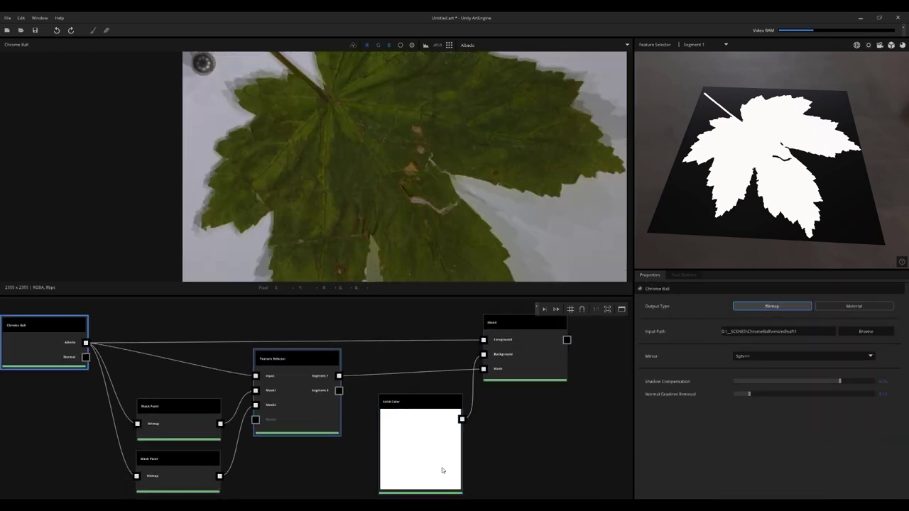
pyautogui.click(443, 470)
pyautogui.click(886, 343)
pyautogui.click(455, 178)
pyautogui.doubleClick(518, 359)
pyautogui.scroll(4, 497, 71)
pyautogui.moveTo(497, 71); pyautogui.dragTo(391, 130, button='middle')
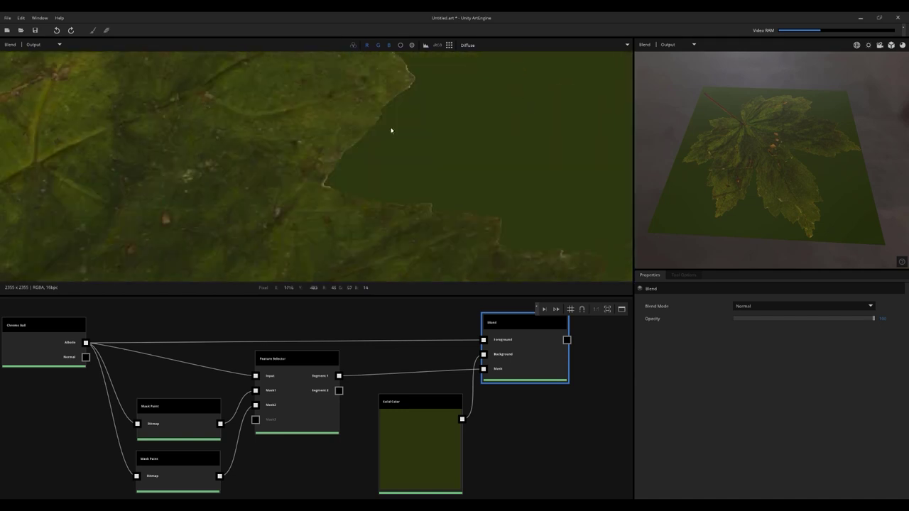
pyautogui.scroll(-2, 497, 332)
# Step: Move the Blend node farther right and insert Blur and Levels nodes between Segment 1 and the Blend's Mask input
pyautogui.moveTo(511, 326); pyautogui.dragTo(605, 327)
pyautogui.rightClick(438, 365)
pyautogui.click(457, 422)
pyautogui.moveTo(436, 365); pyautogui.dragTo(371, 372)
pyautogui.rightClick(446, 365)
pyautogui.scroll(-1, 483, 434)
pyautogui.click(466, 461)
pyautogui.scroll(2, 602, 332)
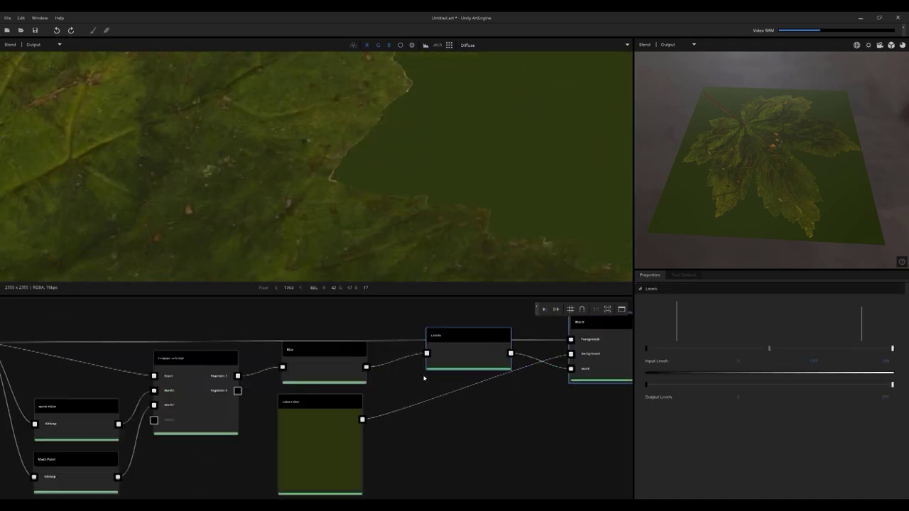
# Step: Reposition the Levels and Solid Color nodes and raise the Levels node's black input level strongly
pyautogui.moveTo(452, 344); pyautogui.dragTo(436, 361)
pyautogui.moveTo(344, 419); pyautogui.dragTo(519, 427)
pyautogui.scroll(3, 402, 362)
pyautogui.moveTo(497, 367); pyautogui.dragTo(420, 383, button='middle')
pyautogui.doubleClick(400, 390)
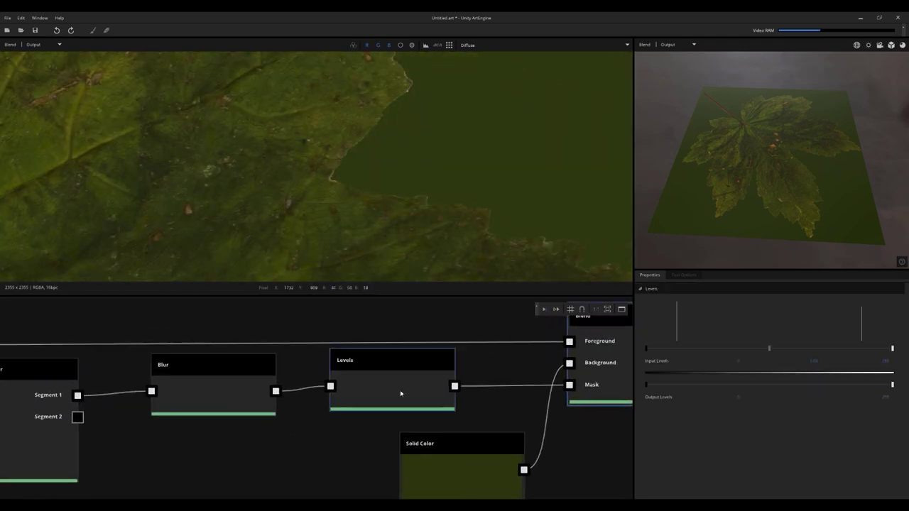
pyautogui.moveTo(645, 349); pyautogui.dragTo(858, 350)
# Step: Add a Compose Material node, remove its Height input and change the Metalness input to Opacity
pyautogui.rightClick(384, 363)
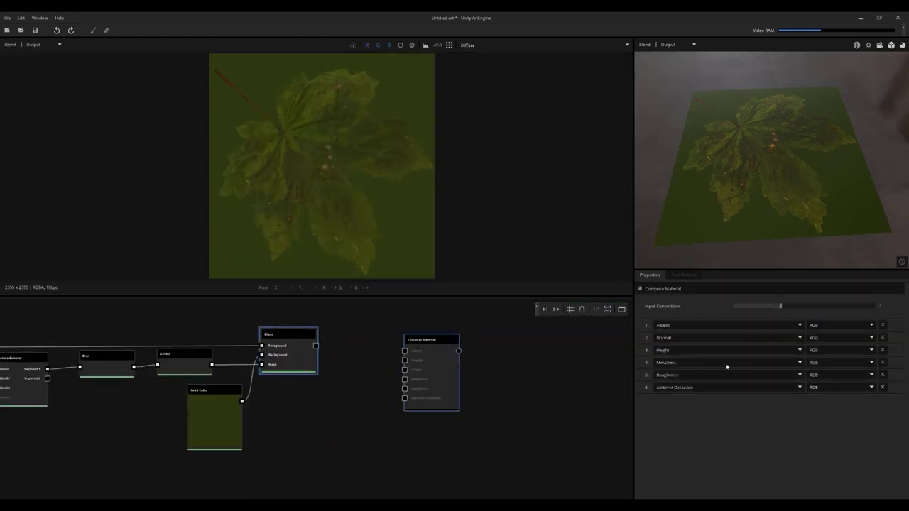
pyautogui.click(882, 350)
pyautogui.click(795, 350)
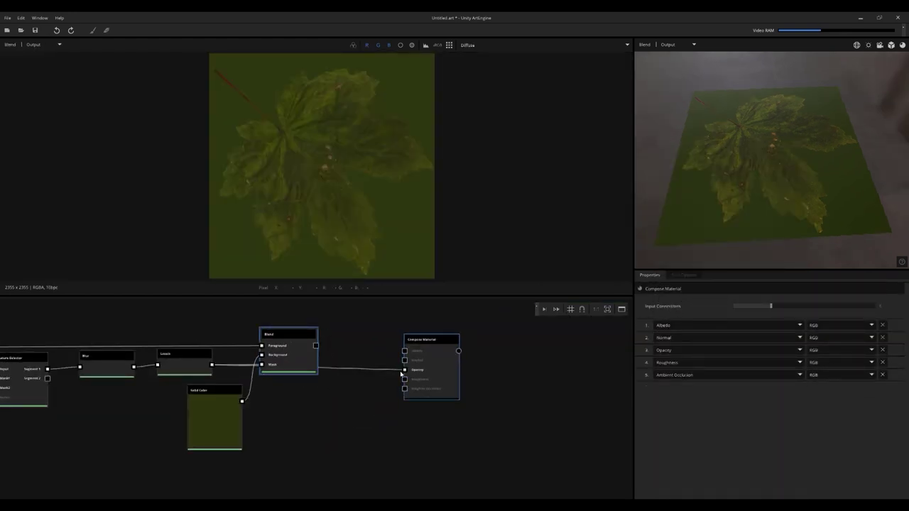
# Step: Connect the Blend output to Compose Material's Albedo and the Chrome Ball's Normal to its Normal, with the Levels mask as Opacity
pyautogui.moveTo(316, 345); pyautogui.dragTo(405, 351)
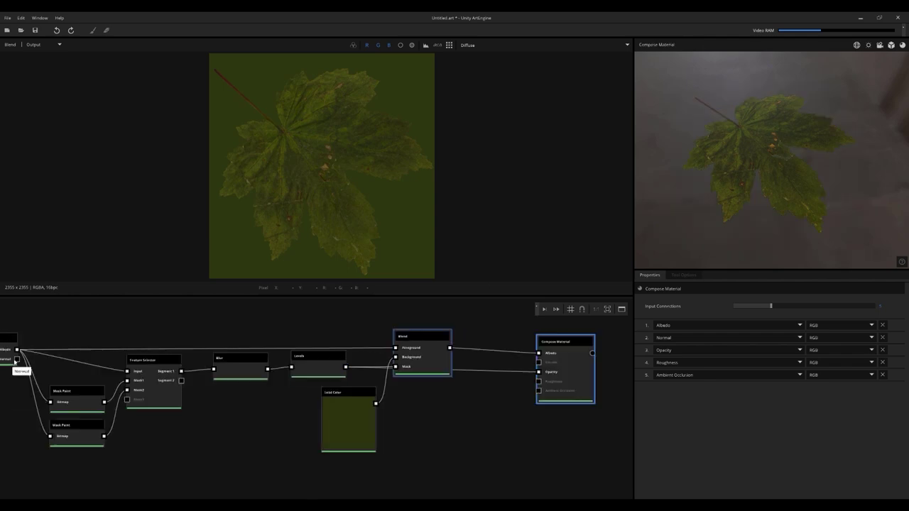
pyautogui.moveTo(17, 359); pyautogui.dragTo(538, 362)
pyautogui.moveTo(750, 168); pyautogui.dragTo(748, 130)
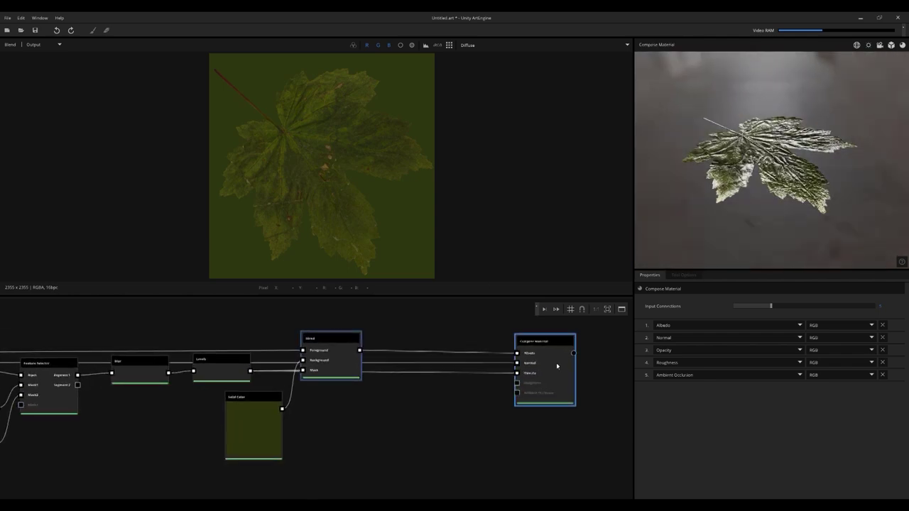
# Step: Add a Roughness / Gloss Generation node between the Blend output and Compose Material's Roughness input
pyautogui.rightClick(472, 378)
pyautogui.click(526, 385)
pyautogui.moveTo(464, 408); pyautogui.dragTo(487, 402)
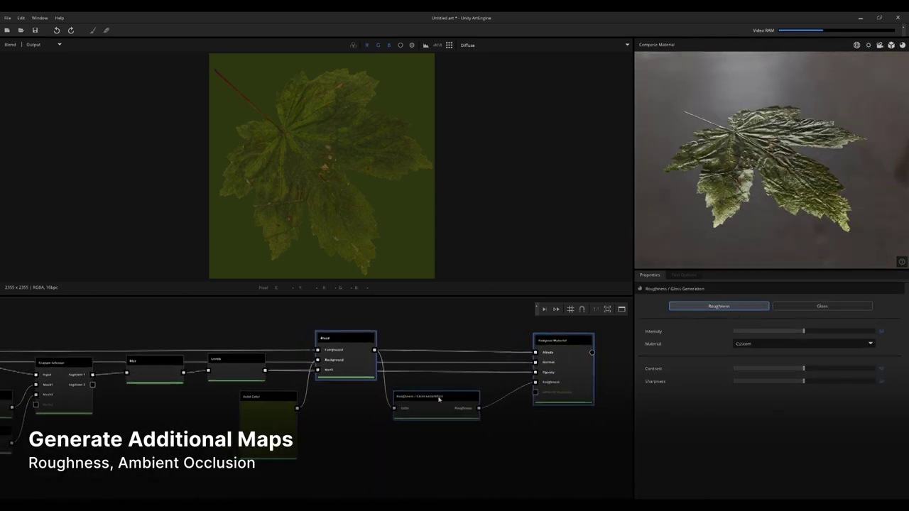
pyautogui.moveTo(439, 399); pyautogui.dragTo(460, 392)
# Step: Add a Height Generation node fed by the Normal map and an Ambient Occlusion Generation node fed by its Height
pyautogui.rightClick(441, 433)
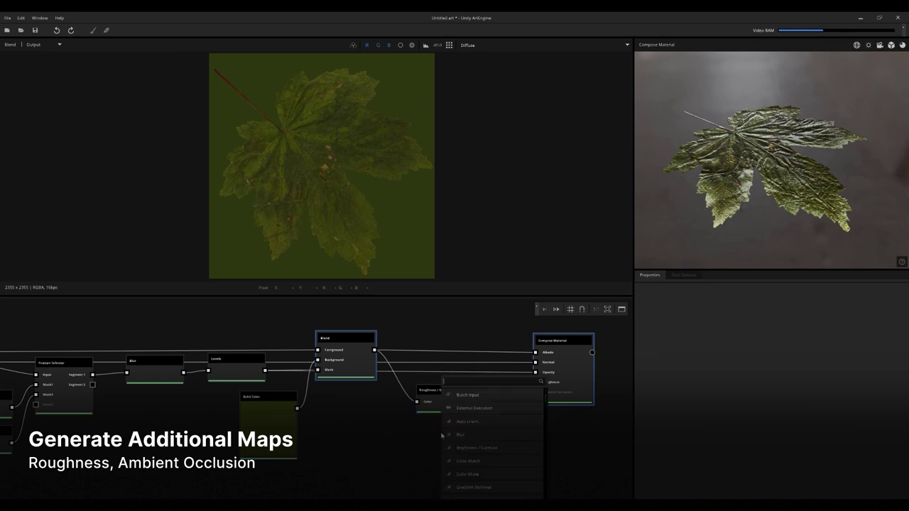
pyautogui.click(480, 395)
pyautogui.rightClick(459, 426)
pyautogui.click(502, 395)
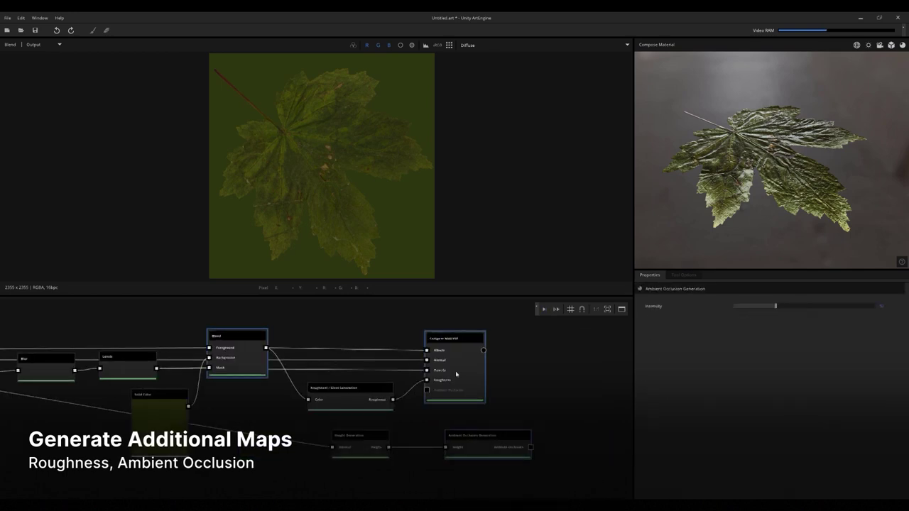
# Step: Rearrange the Compose Material and Ambient Occlusion Generation nodes and connect the generated occlusion to Compose Material's Ambient Occlusion input
pyautogui.moveTo(455, 371); pyautogui.dragTo(524, 371)
pyautogui.moveTo(454, 444); pyautogui.dragTo(343, 477)
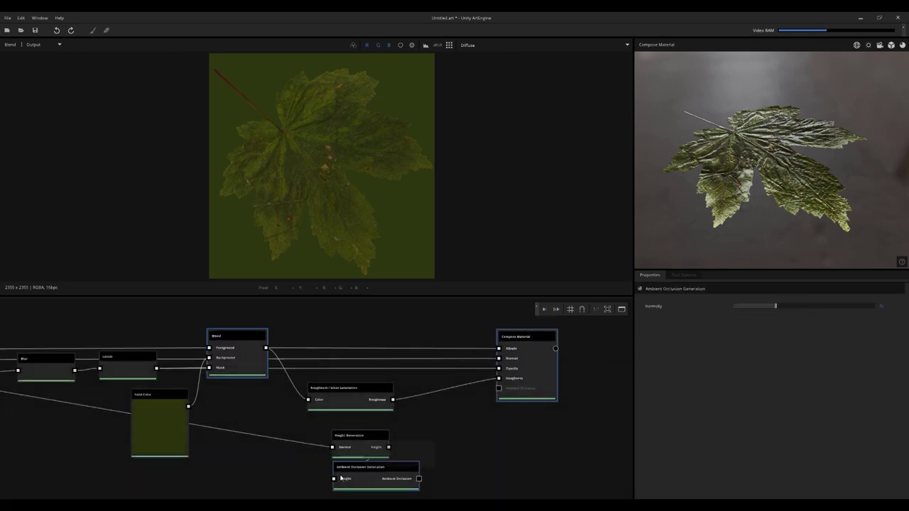
pyautogui.scroll(2, 503, 412)
pyautogui.click(525, 383)
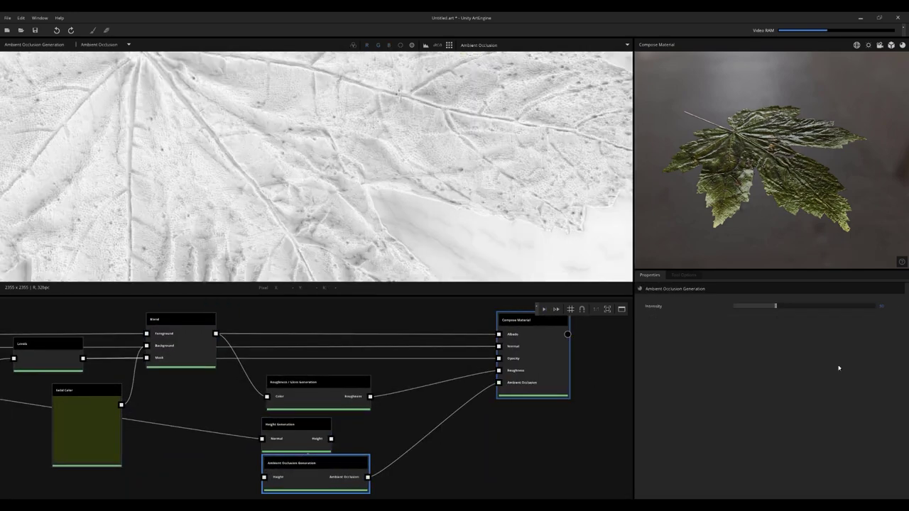
# Step: Lower the Ambient Occlusion Generation intensity close to its minimum and view the composed leaf material in 3D
pyautogui.moveTo(775, 306); pyautogui.dragTo(741, 307)
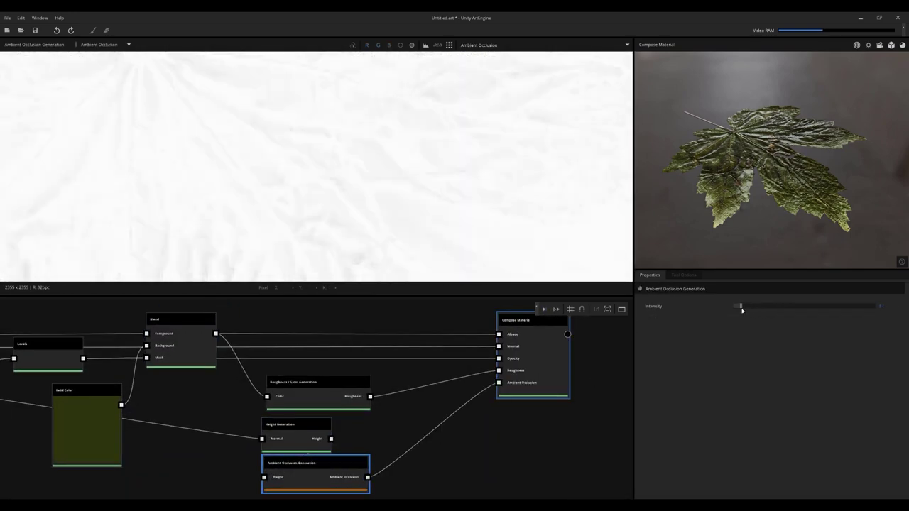
pyautogui.click(510, 373)
pyautogui.moveTo(785, 172); pyautogui.dragTo(739, 183)
pyautogui.scroll(-4, 513, 184)
pyautogui.scroll(3, 706, 125)
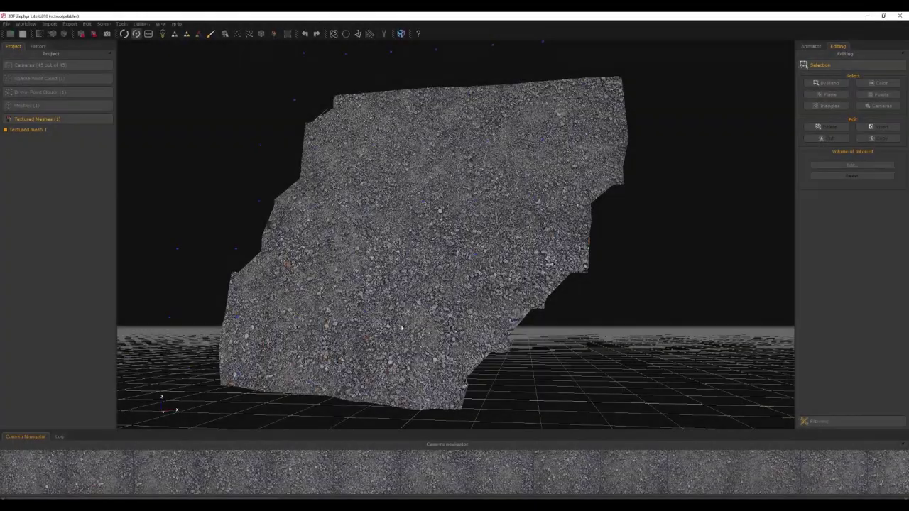
# Step: Switch to 3DF Zephyr and view the textured pebbles mesh from another angle
pyautogui.moveTo(417, 293); pyautogui.dragTo(498, 293)
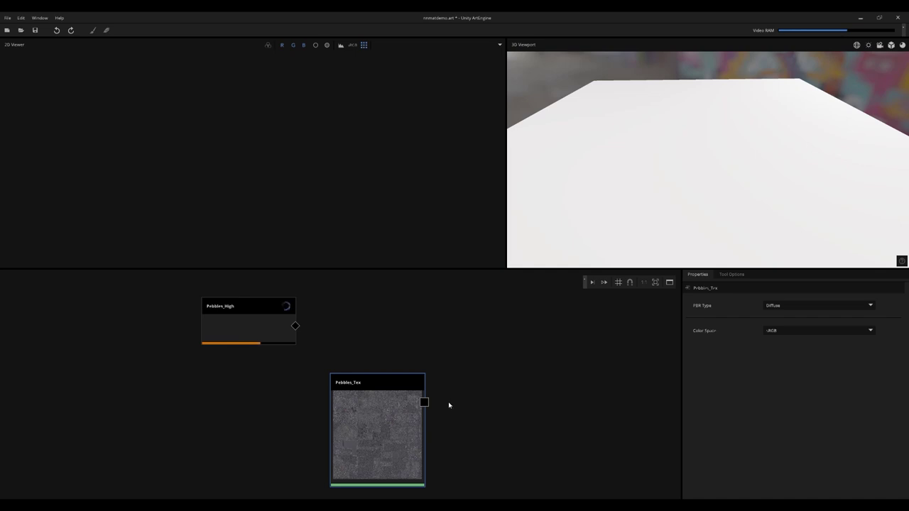
# Step: Add a Plane Generator node fed by the Pebbles_High mesh and execute it
pyautogui.scroll(3, 343, 299)
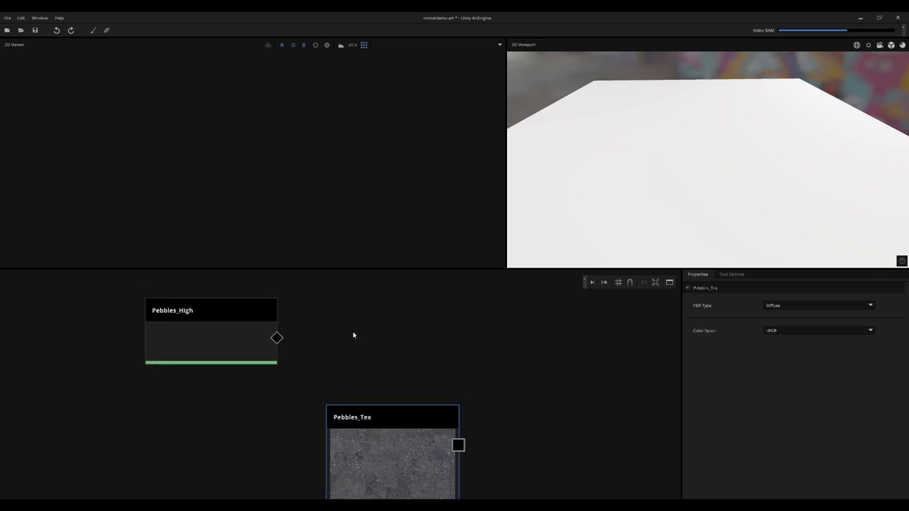
pyautogui.click(305, 332)
pyautogui.click(243, 331)
pyautogui.press('Tab')
pyautogui.write('plane')
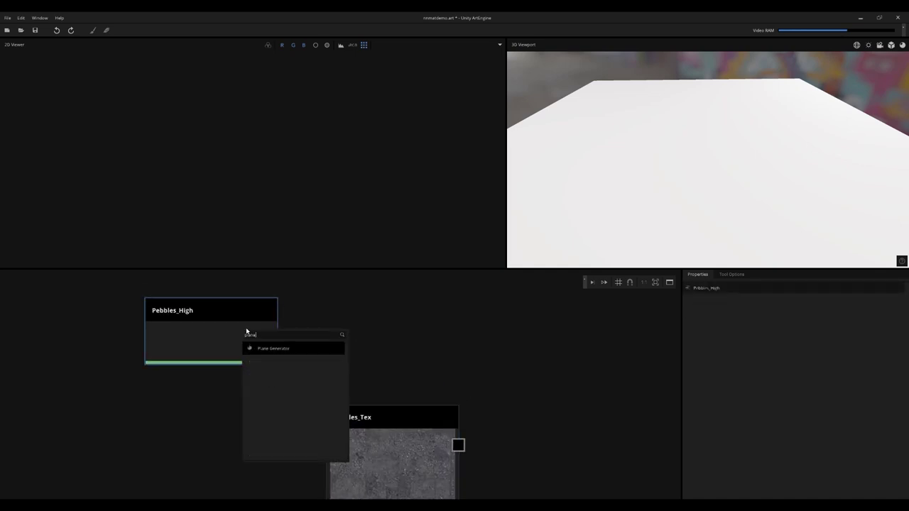
pyautogui.press('Return')
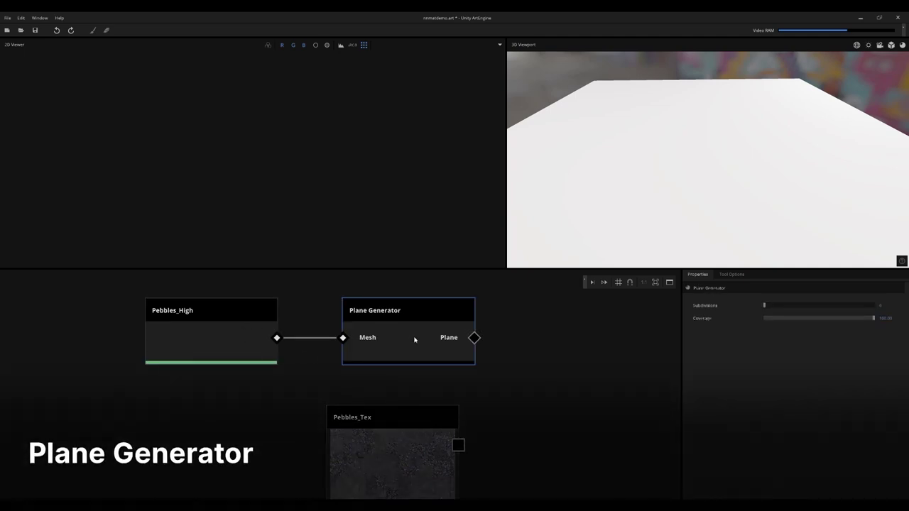
pyautogui.rightClick(418, 340)
pyautogui.click(449, 374)
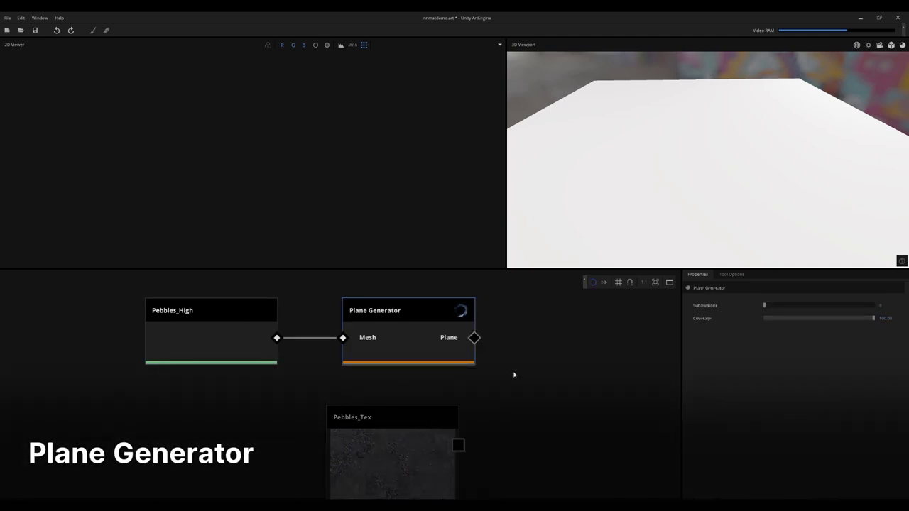
# Step: Rearrange the Plane Generator node and connect Pebbles_High to Baker's Source, the generated plane to Target, and Pebbles_Tex to Texture
pyautogui.scroll(-1, 499, 384)
pyautogui.moveTo(500, 374); pyautogui.dragTo(411, 364, button='middle')
pyautogui.scroll(-2, 458, 357)
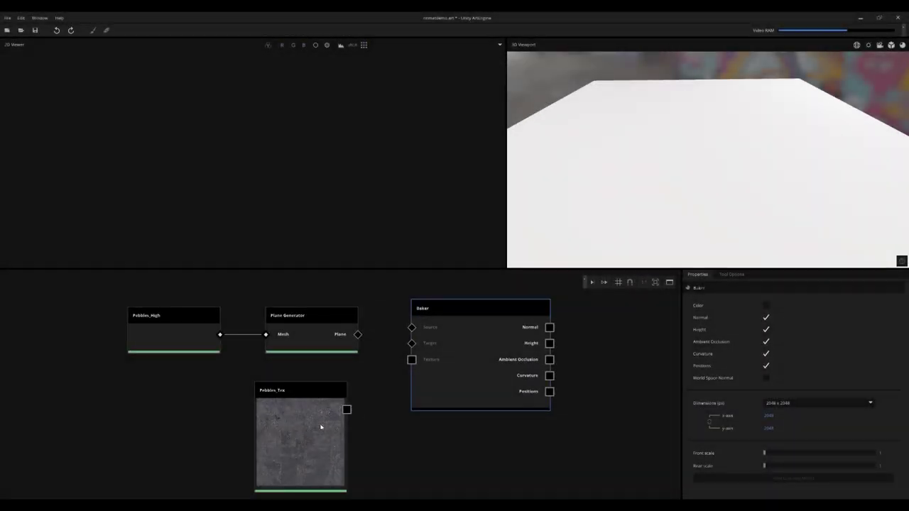
pyautogui.moveTo(324, 339); pyautogui.dragTo(330, 379)
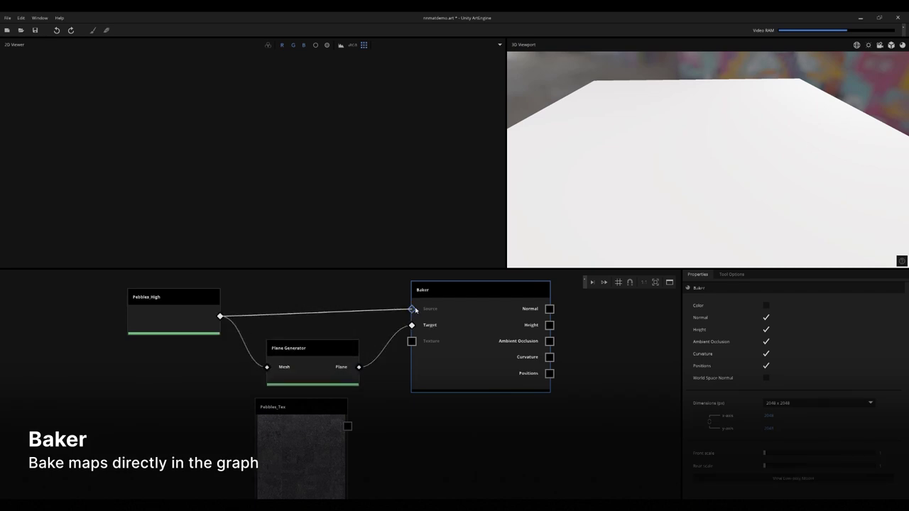
pyautogui.moveTo(415, 311); pyautogui.dragTo(412, 310)
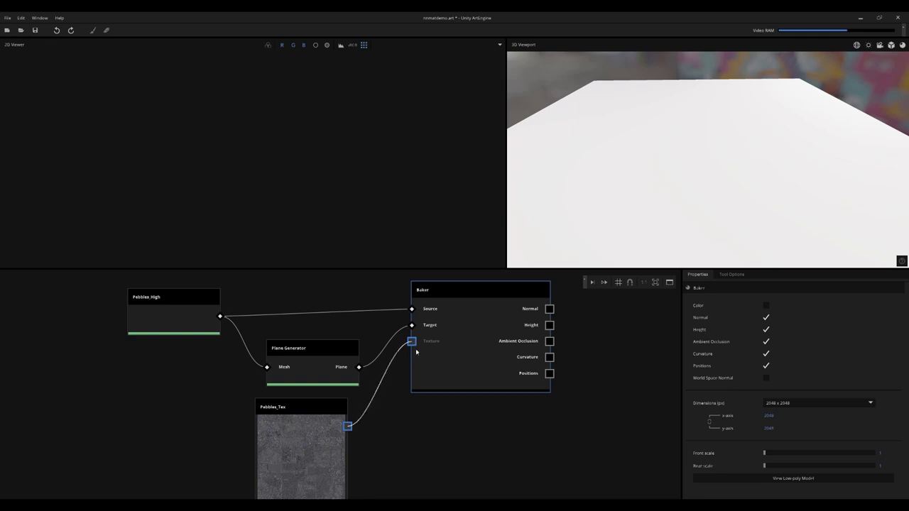
# Step: Enable Color and disable Curvature and Positions on the Baker, set its dimensions to 4096 x 4096, and execute the bake
pyautogui.click(766, 305)
pyautogui.click(765, 353)
pyautogui.click(766, 366)
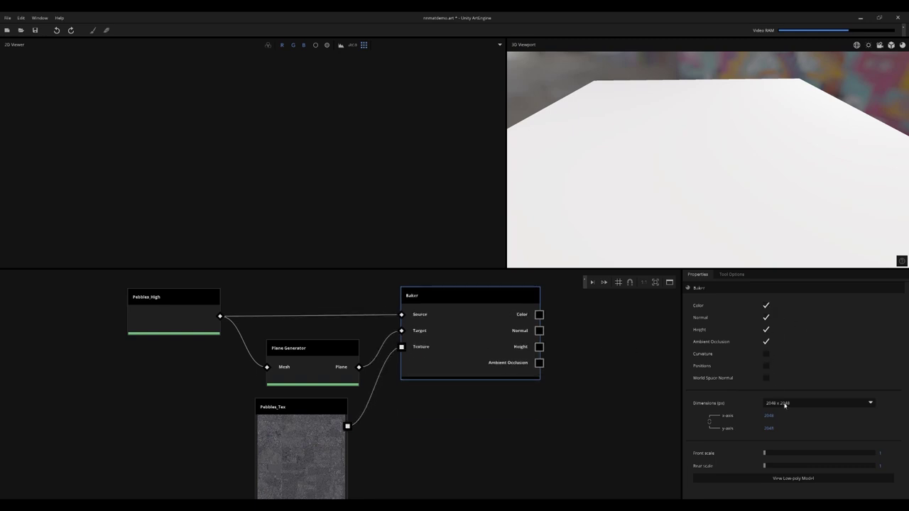
pyautogui.click(781, 402)
pyautogui.click(780, 440)
pyautogui.rightClick(463, 317)
pyautogui.click(498, 373)
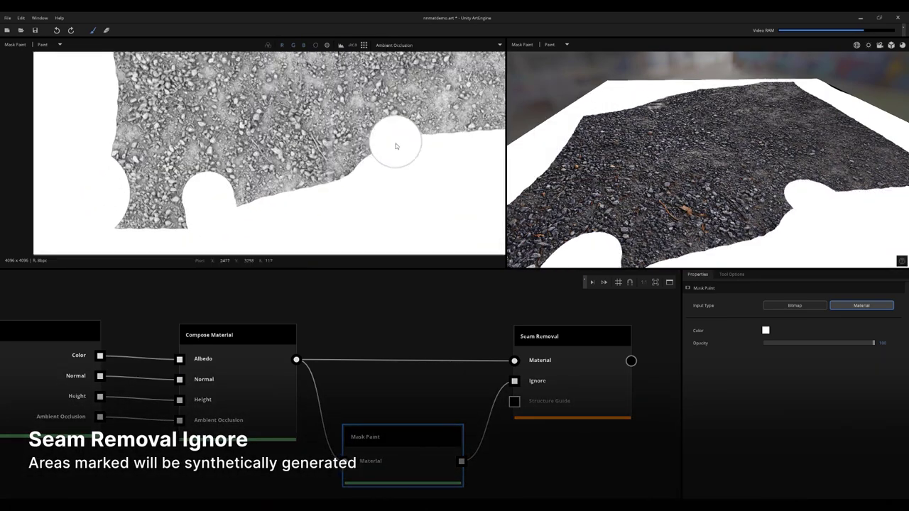
# Step: View the Seam Removal output in 3D from another angle and examine its tiled albedo up close
pyautogui.scroll(-5, 397, 145)
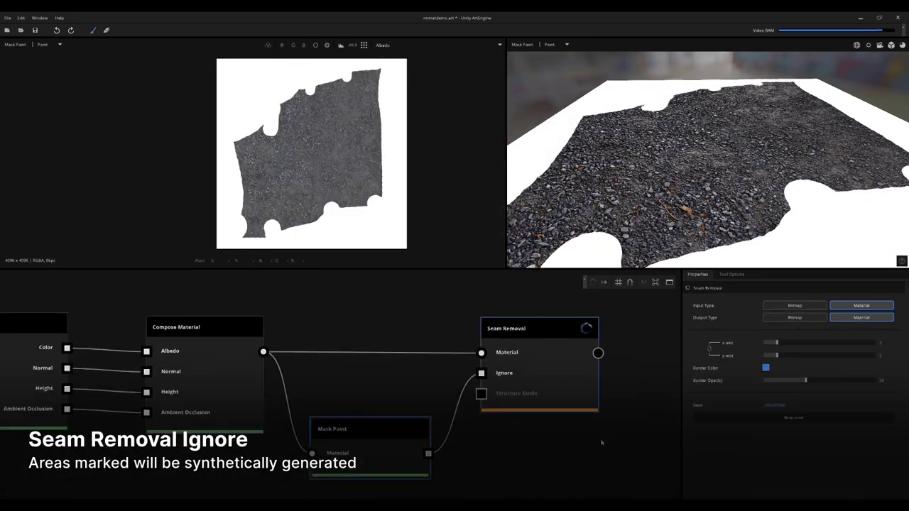
pyautogui.click(554, 368)
pyautogui.moveTo(685, 214); pyautogui.dragTo(657, 186)
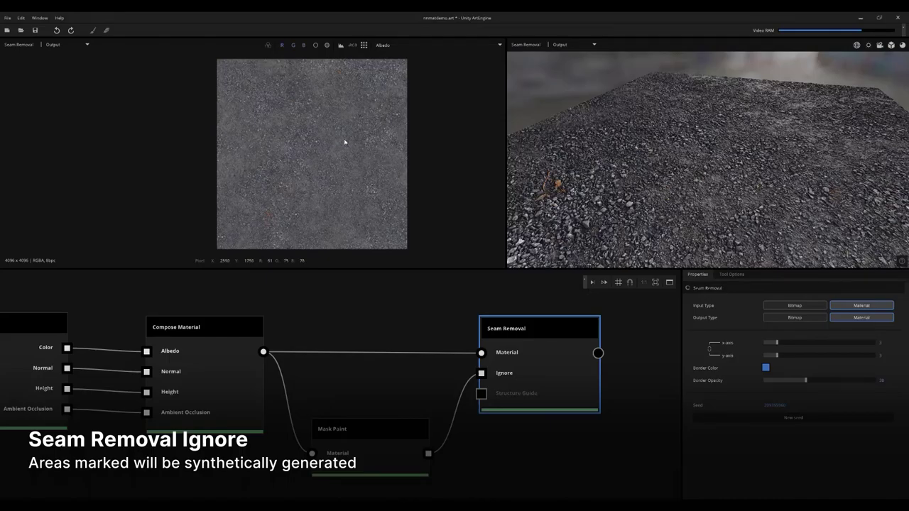
pyautogui.scroll(5, 345, 142)
pyautogui.moveTo(395, 148); pyautogui.dragTo(371, 148, button='middle')
pyautogui.press('2')
pyautogui.scroll(-3, 371, 147)
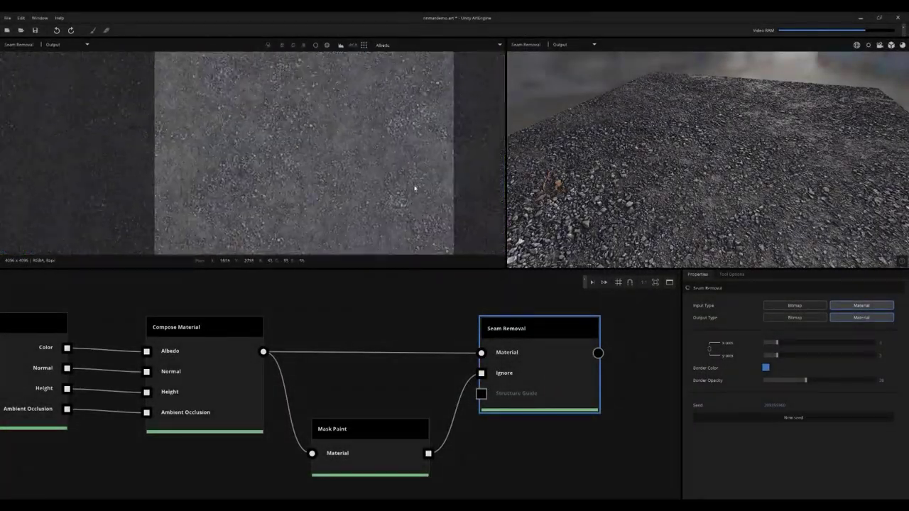
# Step: Add a Mutation Revision node fed by the Seam Removal output and place it slightly above that node
pyautogui.scroll(3, 414, 189)
pyautogui.moveTo(563, 380); pyautogui.dragTo(350, 387, button='middle')
pyautogui.press('Tab')
pyautogui.write('mut')
pyautogui.click(371, 393)
pyautogui.moveTo(511, 362); pyautogui.dragTo(502, 337)
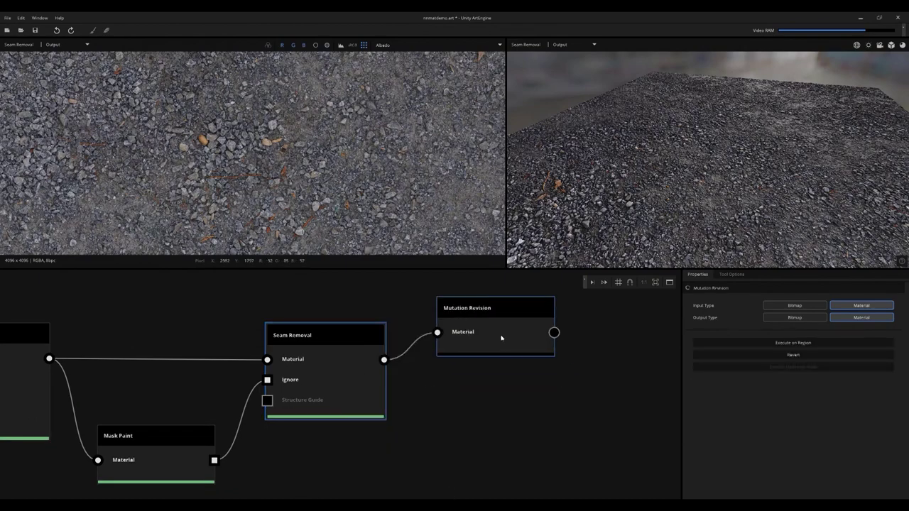
# Step: Open the Mutation Revision node for editing and execute it on the regions containing leaves and twigs
pyautogui.doubleClick(502, 337)
pyautogui.scroll(-5, 290, 173)
pyautogui.scroll(1, 390, 230)
pyautogui.scroll(5, 390, 229)
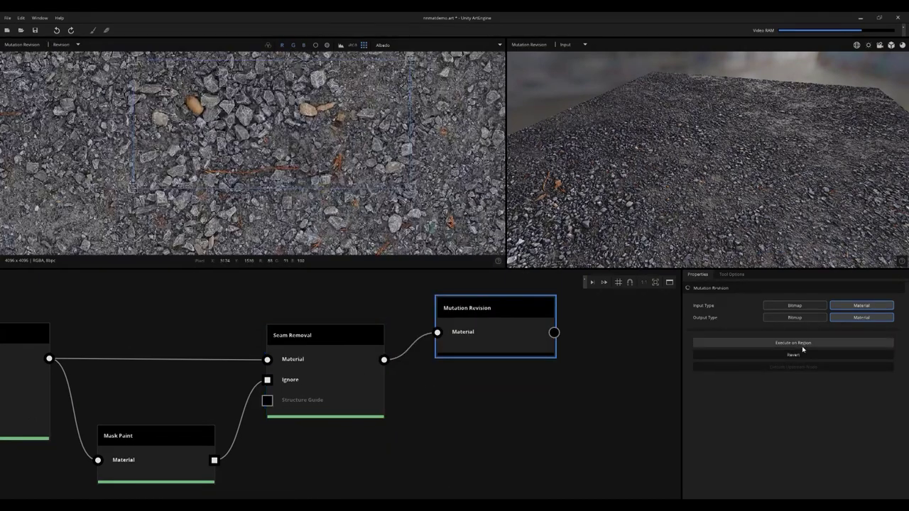
pyautogui.click(794, 343)
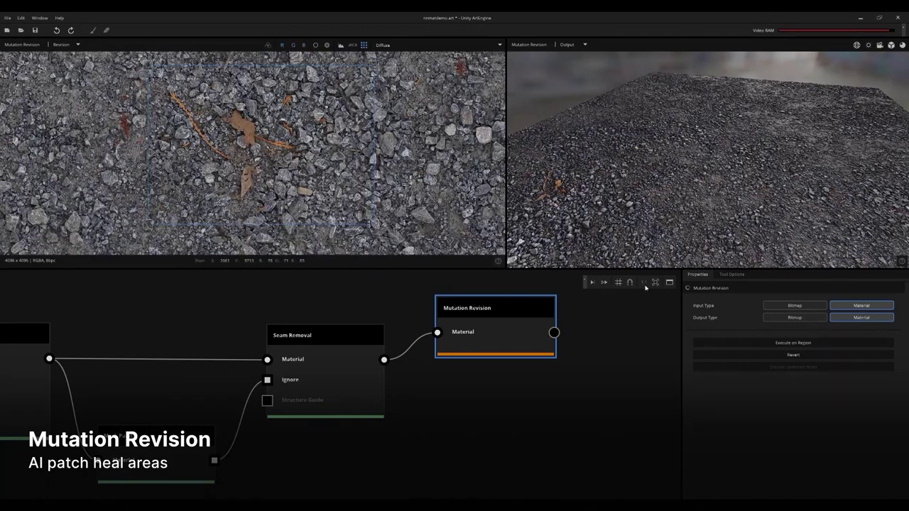
pyautogui.click(793, 343)
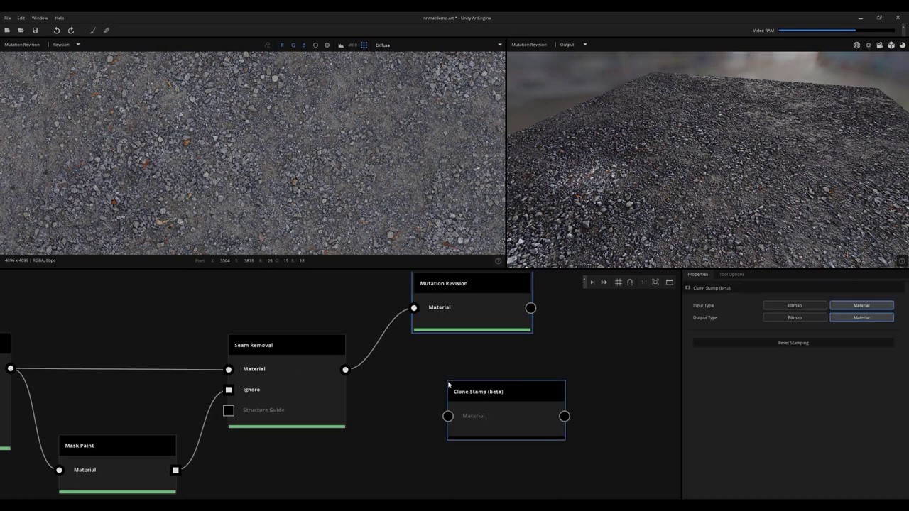
# Step: Connect the Seam Removal output to the Clone Stamp (beta) node and frame the gravel albedo for stamping
pyautogui.moveTo(345, 369); pyautogui.dragTo(447, 417)
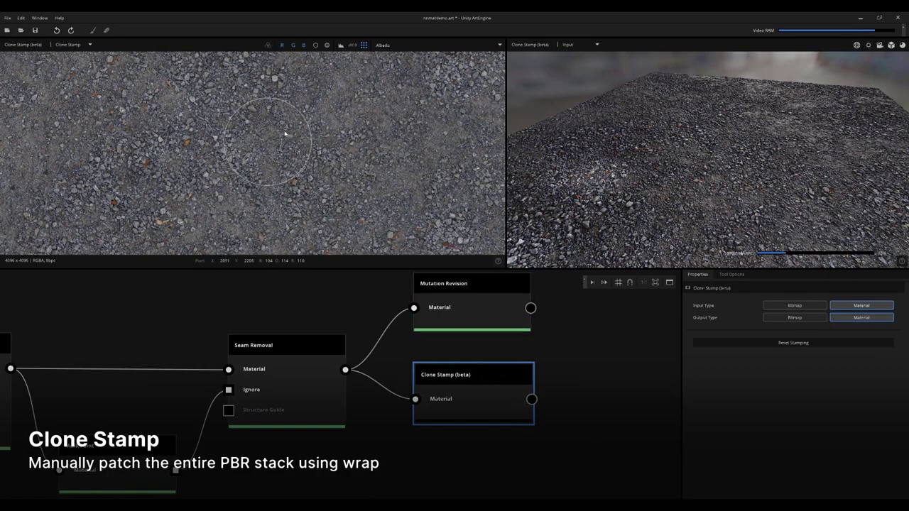
pyautogui.scroll(3, 380, 158)
pyautogui.moveTo(380, 158); pyautogui.dragTo(381, 141, button='middle')
pyautogui.scroll(1, 276, 160)
pyautogui.moveTo(275, 160); pyautogui.dragTo(306, 113, button='middle')
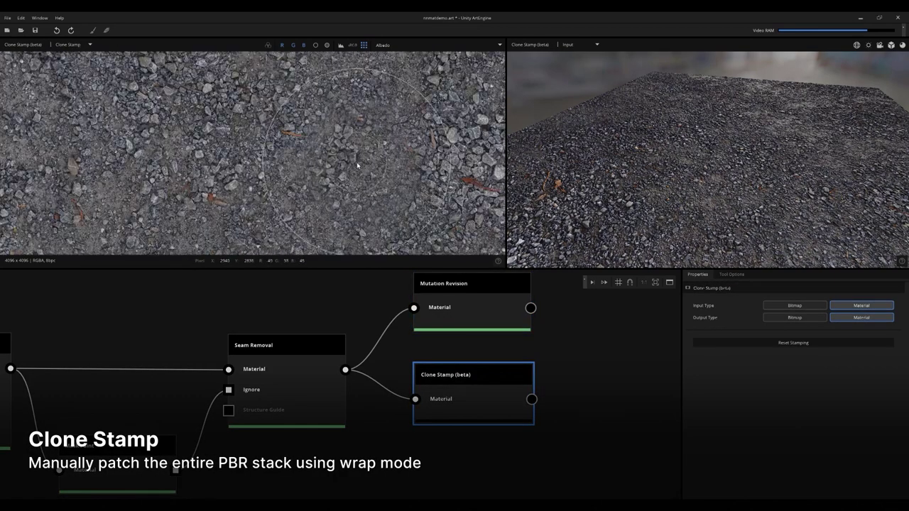
# Step: Clone-stamp gravel over a patch of the material, execute the Clone Stamp node, and check the result across the other maps
pyautogui.click(213, 158)
pyautogui.moveTo(210, 141); pyautogui.dragTo(299, 170, button='middle')
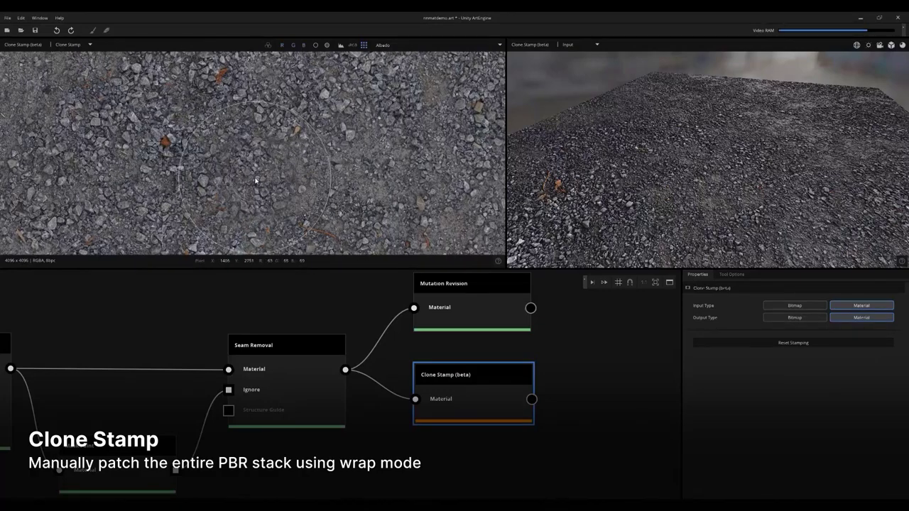
pyautogui.rightClick(504, 396)
pyautogui.click(519, 373)
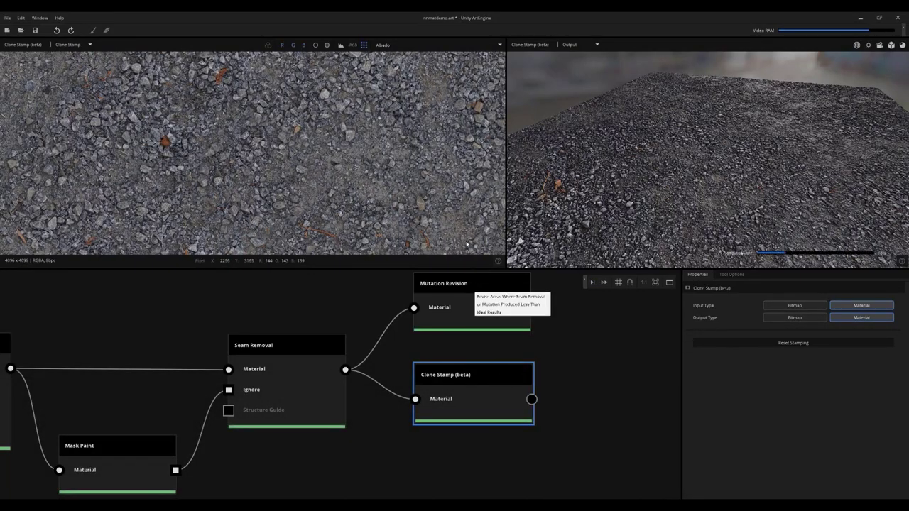
pyautogui.press('Right')
pyautogui.press('Right')
pyautogui.press('Right')
pyautogui.press('Right')
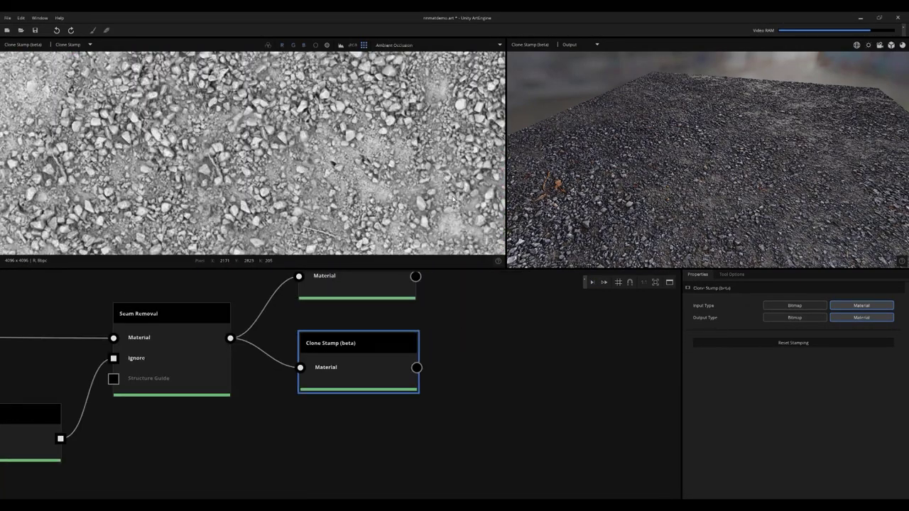
# Step: Add a Split Material node fed by the Clone Stamp output
pyautogui.moveTo(509, 345); pyautogui.dragTo(499, 348, button='middle')
pyautogui.press('Tab')
pyautogui.write('split')
pyautogui.click(425, 398)
pyautogui.moveTo(513, 377); pyautogui.dragTo(454, 369, button='middle')
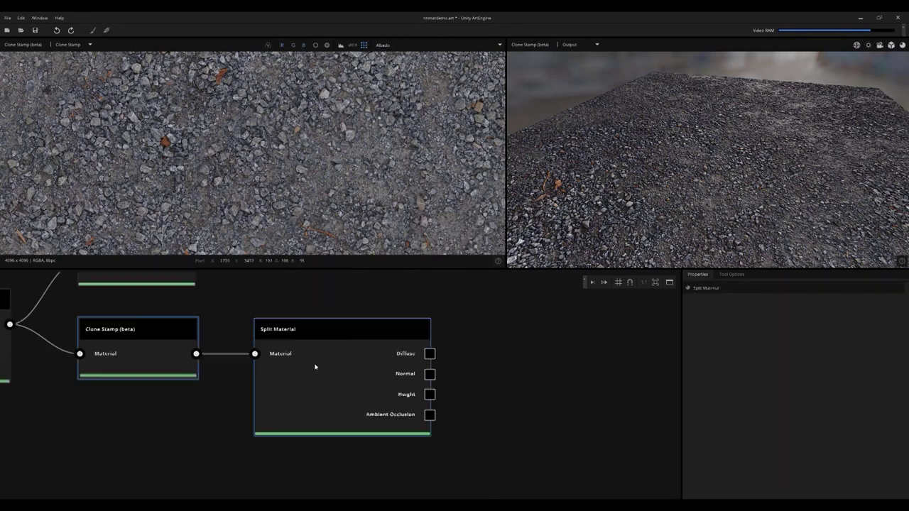
# Step: Add a Compose Material node and connect Split Material's Diffuse to Albedo, plus Normal, Height and Ambient Occlusion to their matching inputs
pyautogui.scroll(1, 455, 370)
pyautogui.moveTo(668, 376); pyautogui.dragTo(444, 358, button='middle')
pyautogui.click(445, 358)
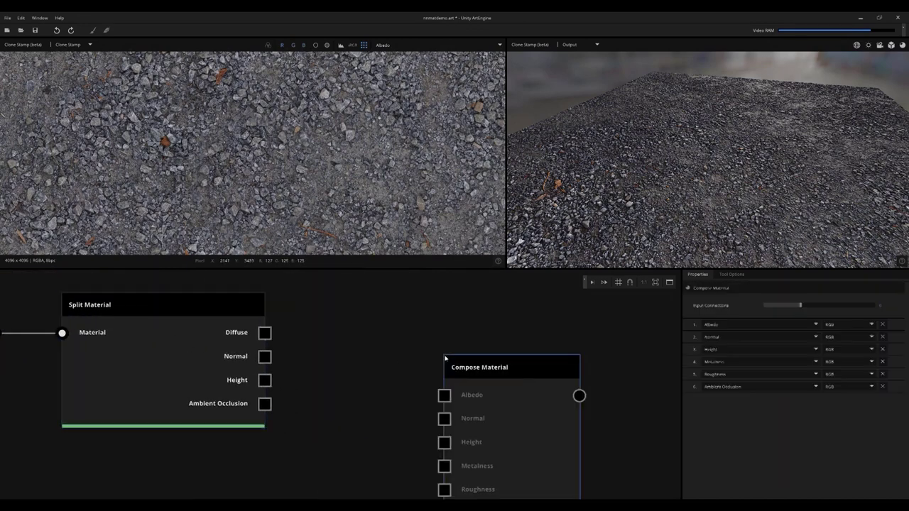
pyautogui.scroll(-1, 445, 358)
pyautogui.moveTo(445, 358); pyautogui.dragTo(471, 311)
pyautogui.moveTo(291, 337); pyautogui.dragTo(470, 343)
pyautogui.moveTo(290, 357); pyautogui.dragTo(471, 363)
pyautogui.moveTo(291, 377); pyautogui.dragTo(471, 383)
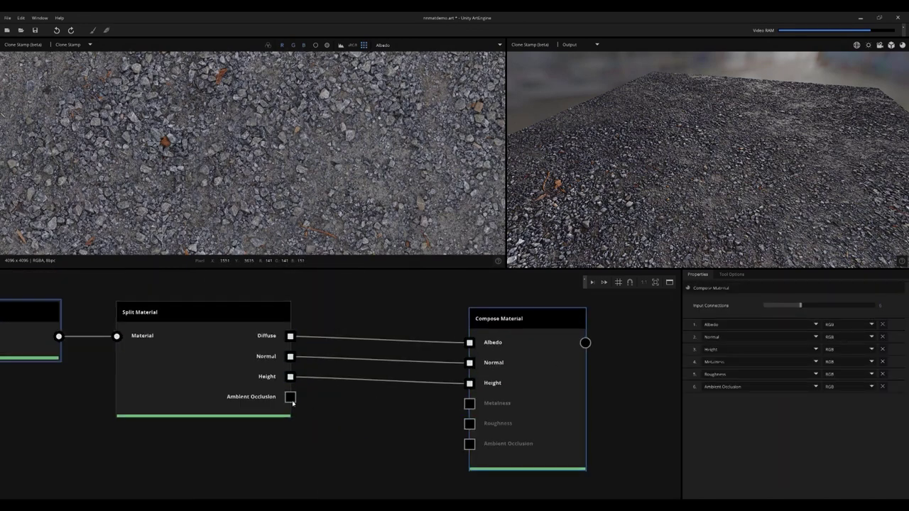
pyautogui.moveTo(291, 397); pyautogui.dragTo(470, 444)
# Step: Add a Roughness / Gloss Generation node fed by Split Material's Diffuse and connect its output to Compose Material's Roughness input
pyautogui.press('Tab')
pyautogui.write('rough')
pyautogui.press('Return')
pyautogui.moveTo(520, 307); pyautogui.dragTo(581, 307)
pyautogui.moveTo(237, 329); pyautogui.dragTo(315, 475)
pyautogui.moveTo(489, 475); pyautogui.dragTo(523, 412)
# Step: Remove the unused Metalness input from Compose Material and save the project
pyautogui.click(580, 370)
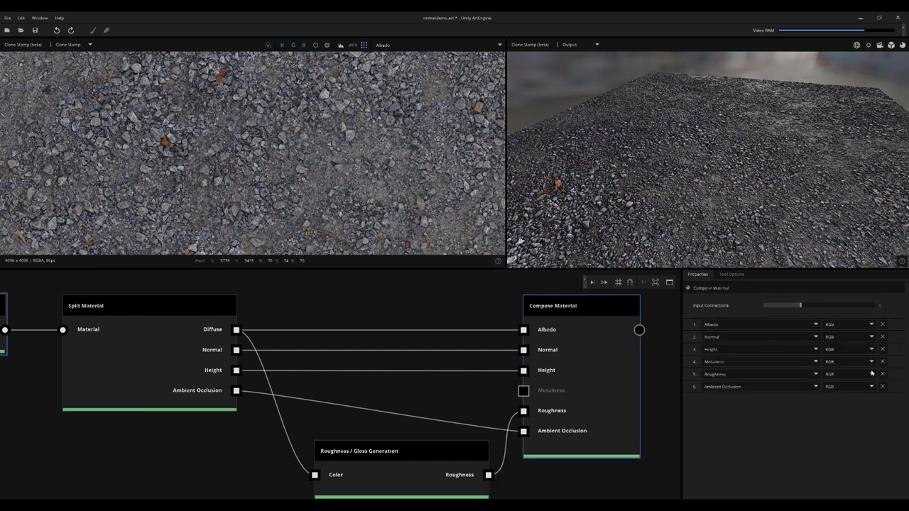
pyautogui.click(882, 362)
pyautogui.moveTo(593, 374); pyautogui.dragTo(243, 370, button='middle')
pyautogui.hotkey('ctrl', 's')
pyautogui.click(608, 445)
# Step: Add an Output node fed by the Compose Material output
pyautogui.click(230, 369)
pyautogui.press('Tab')
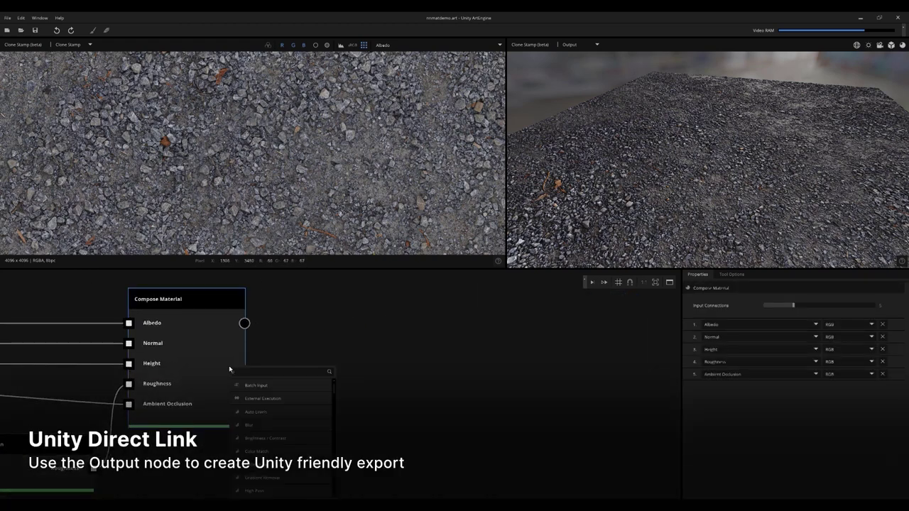
pyautogui.write('out')
pyautogui.press('Return')
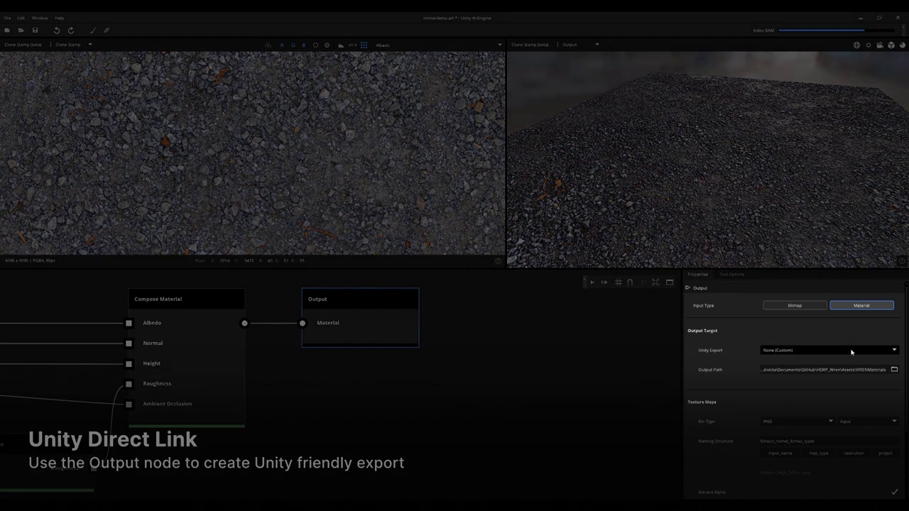
# Step: Set the Output node's Unity Export to Unity Direct Link and its Material Path to the LookDevStudio project's Assets\LookDev\Materials folder
pyautogui.click(788, 350)
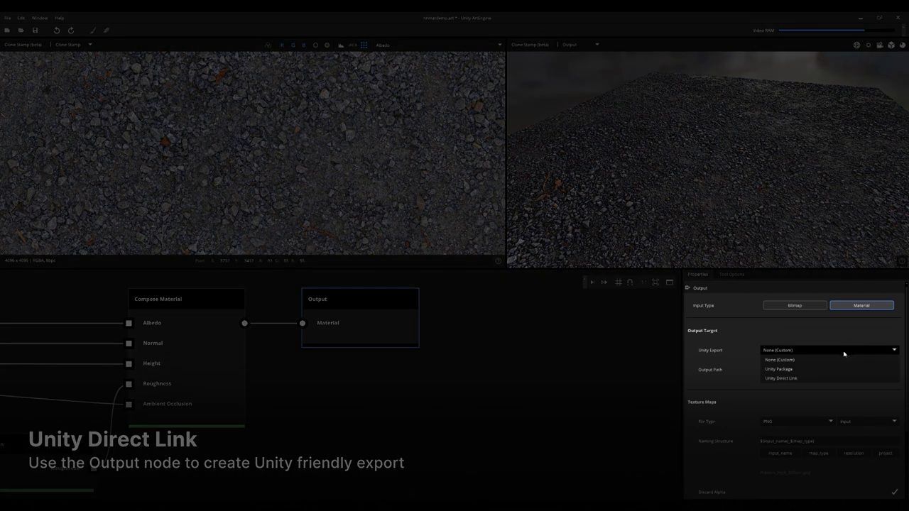
pyautogui.click(804, 378)
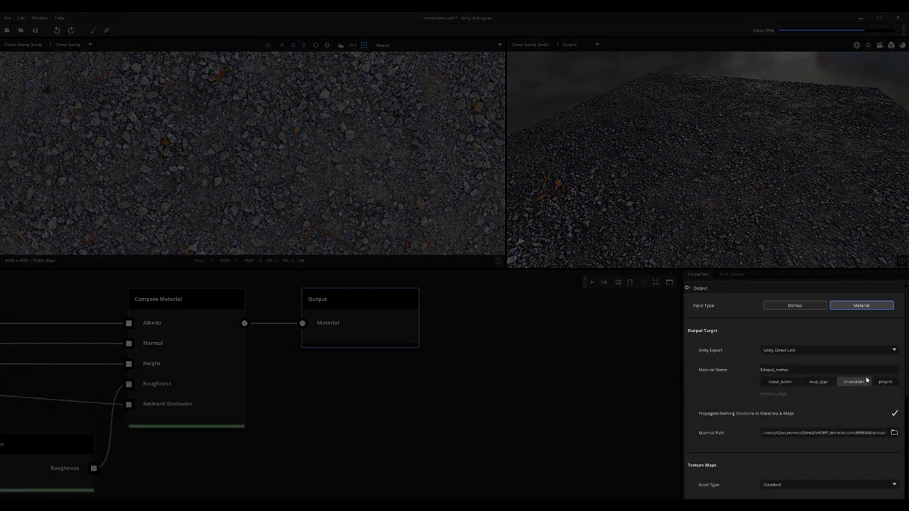
pyautogui.click(885, 433)
# Step: Set the Output node's texture map Asset Type to HDRP Lit
pyautogui.scroll(-4, 802, 398)
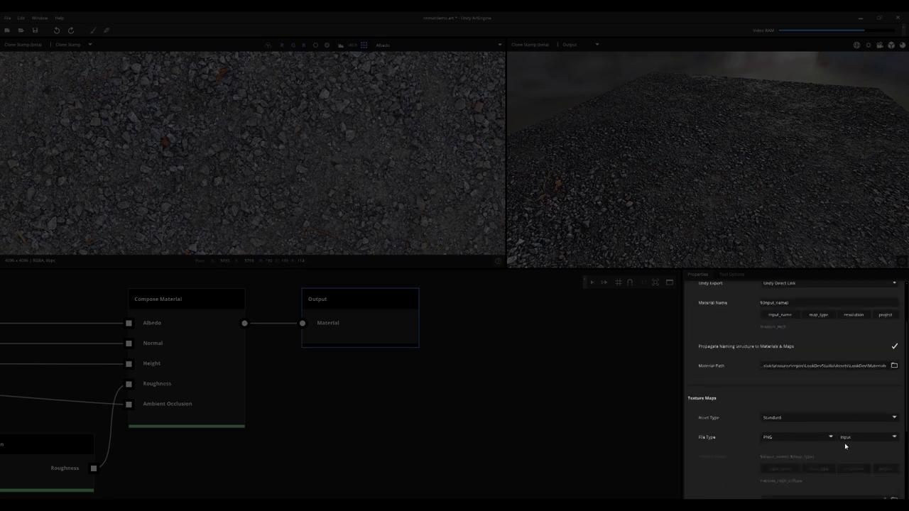
pyautogui.click(802, 396)
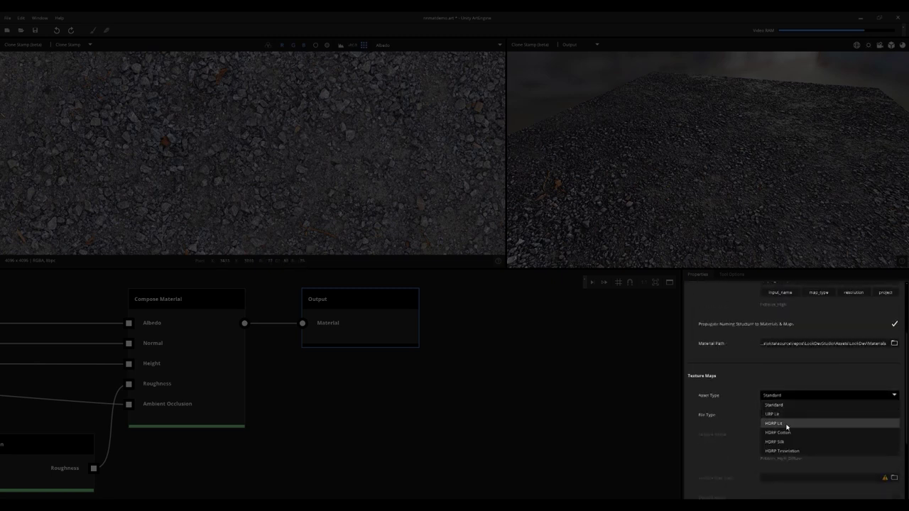
pyautogui.click(787, 423)
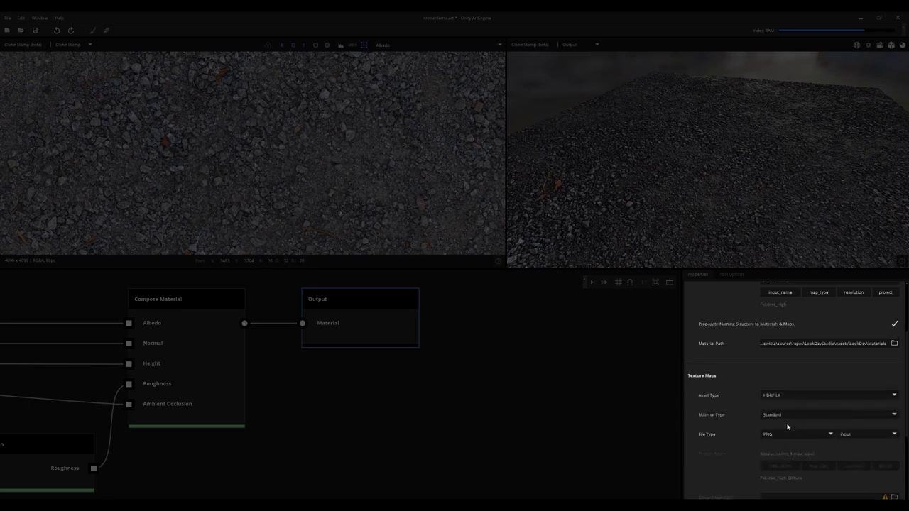
pyautogui.scroll(-4, 787, 426)
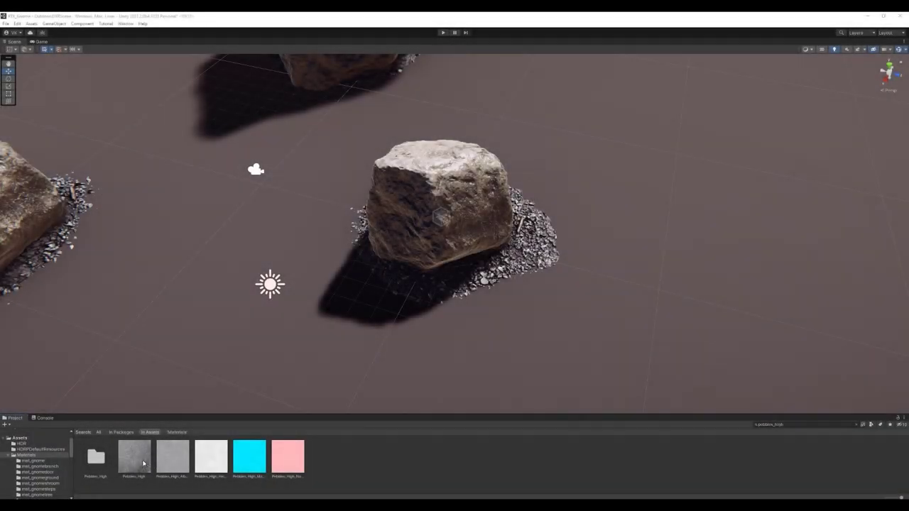
# Step: Switch to Unity and apply the Pebbles_High material to the ground surface around the rocks
pyautogui.click(133, 458)
pyautogui.moveTo(134, 465); pyautogui.dragTo(659, 355)
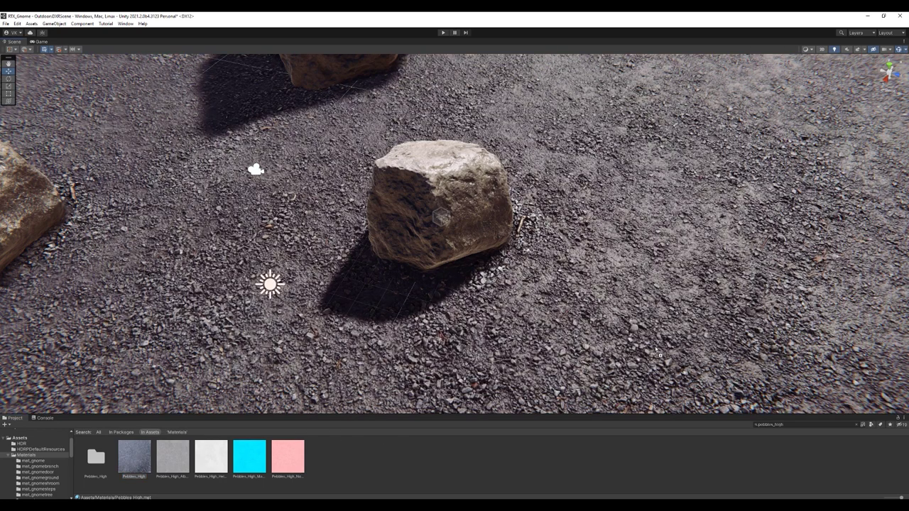
# Step: Rotate the scene's directional light to shift the rock shadows across the pebble ground
pyautogui.click(270, 284)
pyautogui.press('e')
pyautogui.moveTo(272, 285); pyautogui.dragTo(297, 281)
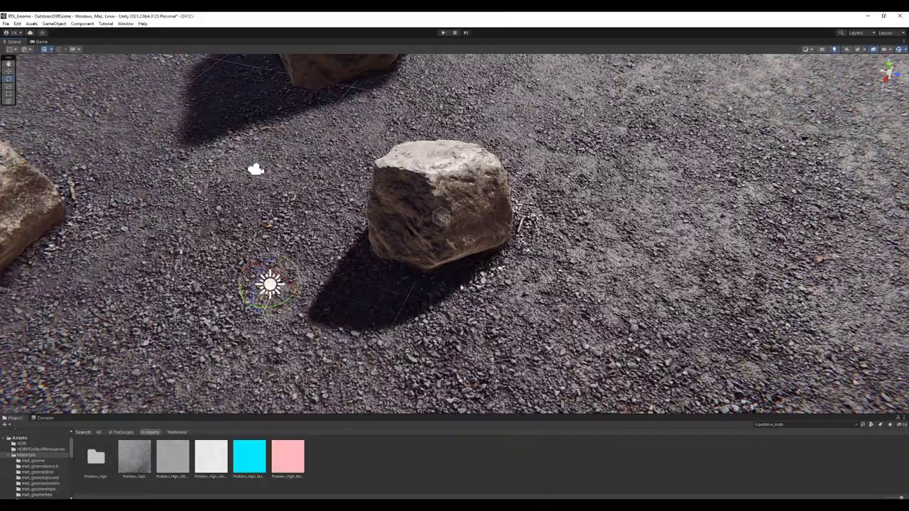
# Step: Turn the directional light so the rocks' shadows fall toward the opposite side of the pebble ground
pyautogui.keyDown('alt'); pyautogui.moveTo(462, 287); pyautogui.dragTo(248, 273); pyautogui.keyUp('alt')
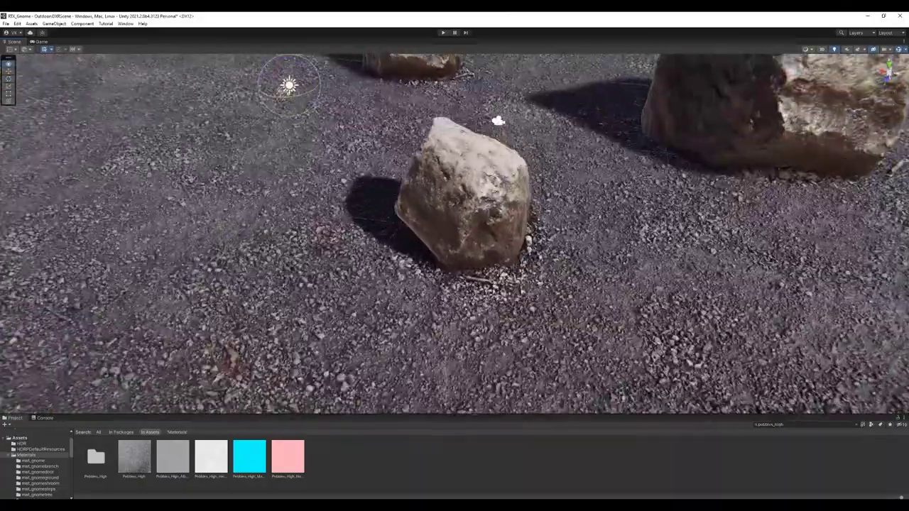
pyautogui.keyDown('alt'); pyautogui.moveTo(498, 121); pyautogui.dragTo(278, 175); pyautogui.keyUp('alt')
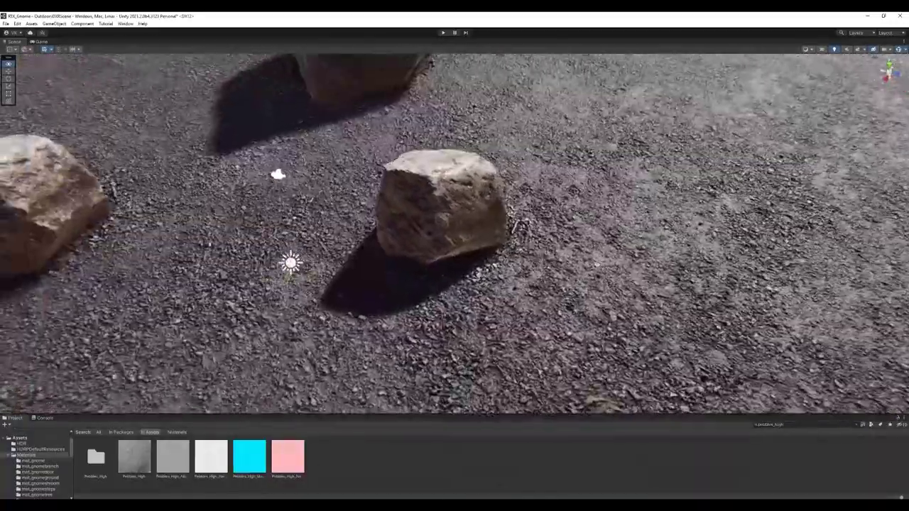
pyautogui.keyDown('alt'); pyautogui.moveTo(597, 264); pyautogui.dragTo(561, 263); pyautogui.keyUp('alt')
pyautogui.moveTo(282, 224); pyautogui.dragTo(241, 271)
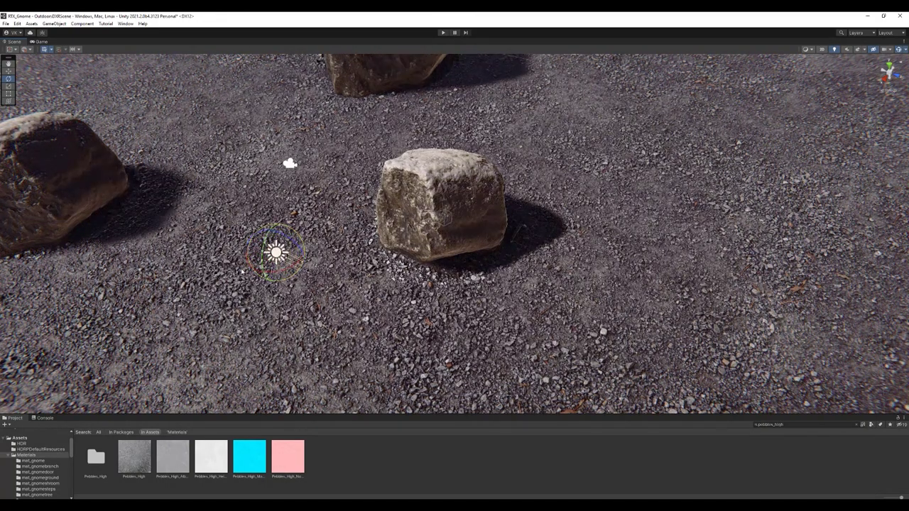
pyautogui.keyDown('alt'); pyautogui.moveTo(536, 294); pyautogui.dragTo(492, 292); pyautogui.keyUp('alt')
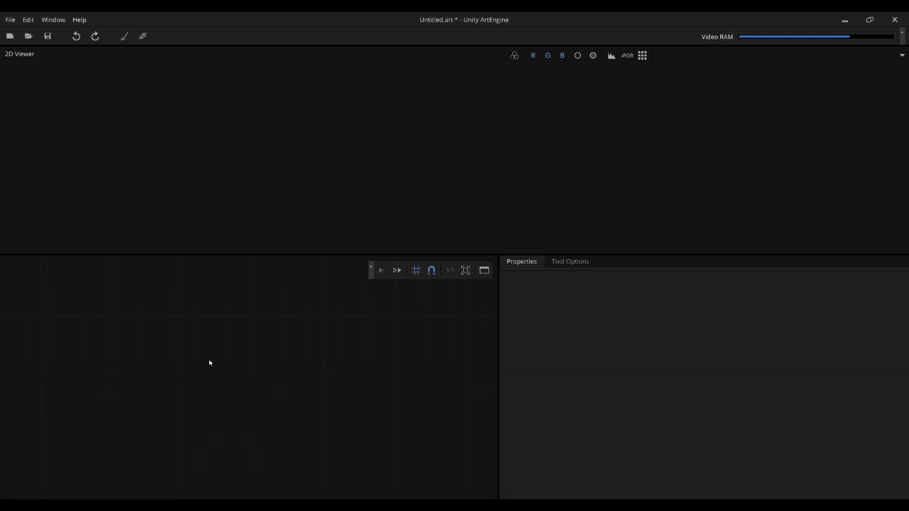
# Step: Switch to ArtEngine and add an External Execution node to the empty graph
pyautogui.rightClick(220, 327)
pyautogui.write('exter')
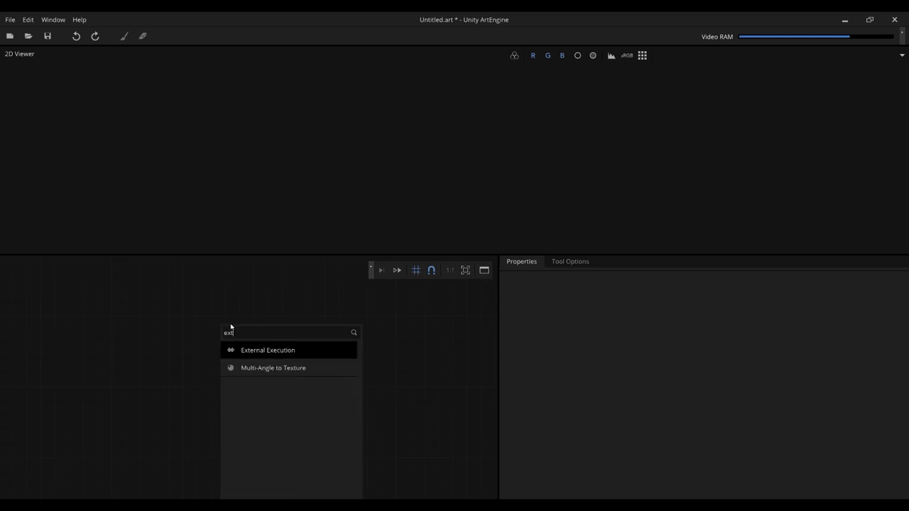
pyautogui.click(277, 350)
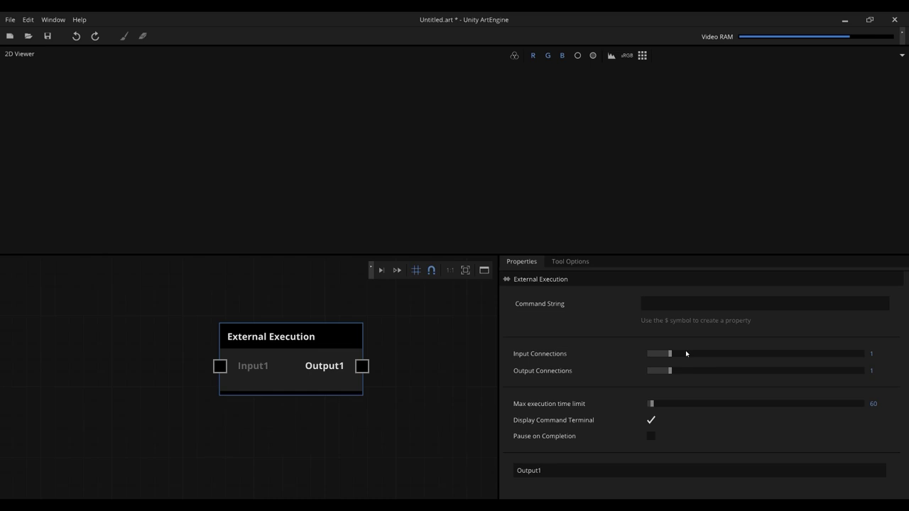
pyautogui.moveTo(673, 353); pyautogui.dragTo(676, 375)
# Step: Set the External Execution node's Command String to mspaint, execute it, and close the launched Paint window
pyautogui.click(699, 302)
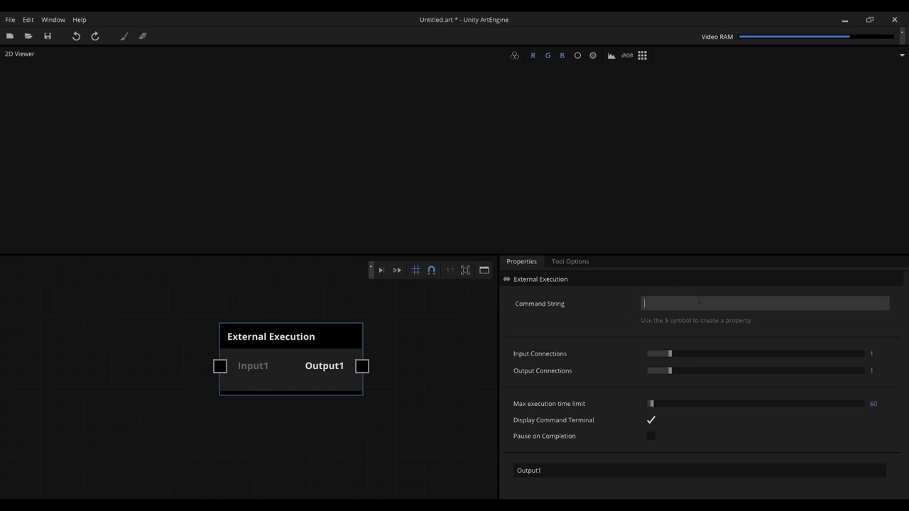
pyautogui.write('mspaint')
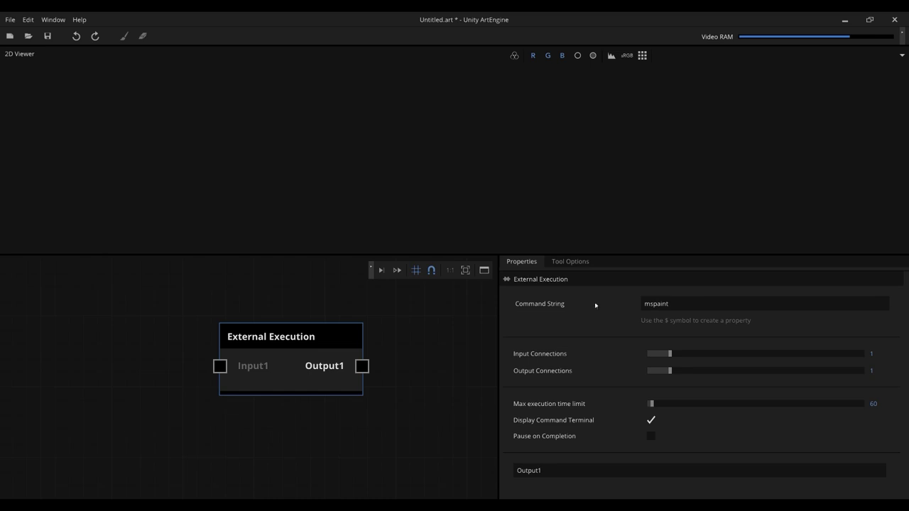
pyautogui.click(382, 270)
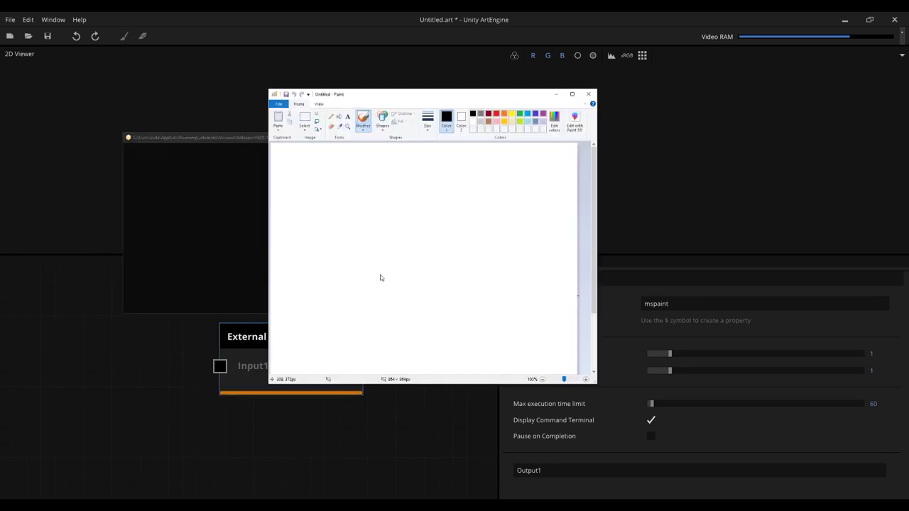
pyautogui.click(588, 94)
# Step: Connect the Circle node's output to Input1 of the External Execution node
pyautogui.moveTo(249, 411); pyautogui.dragTo(290, 403, button='middle')
pyautogui.scroll(-1, 213, 391)
pyautogui.moveTo(213, 384); pyautogui.dragTo(225, 379, button='middle')
pyautogui.moveTo(35, 407); pyautogui.dragTo(277, 361)
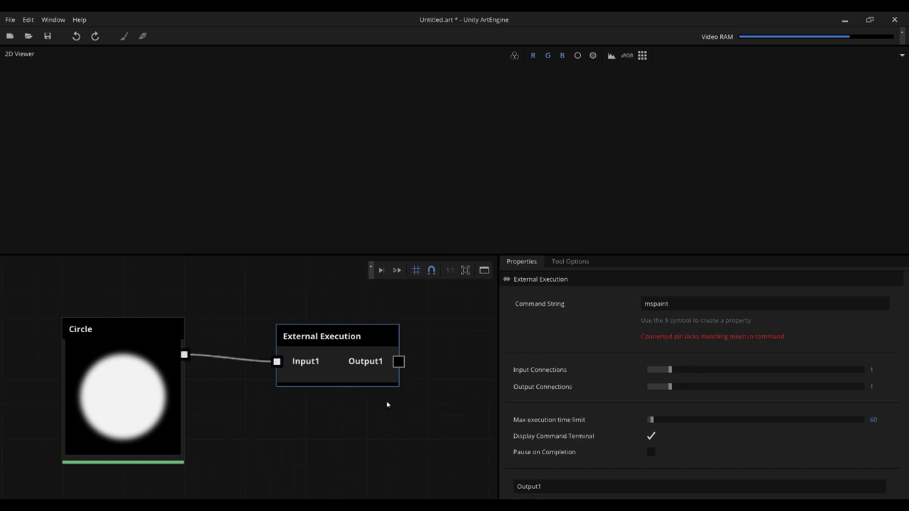
# Step: Change the Command String to "mspaint $Input1", execute the node, and close Paint
pyautogui.click(713, 306)
pyautogui.click(730, 303)
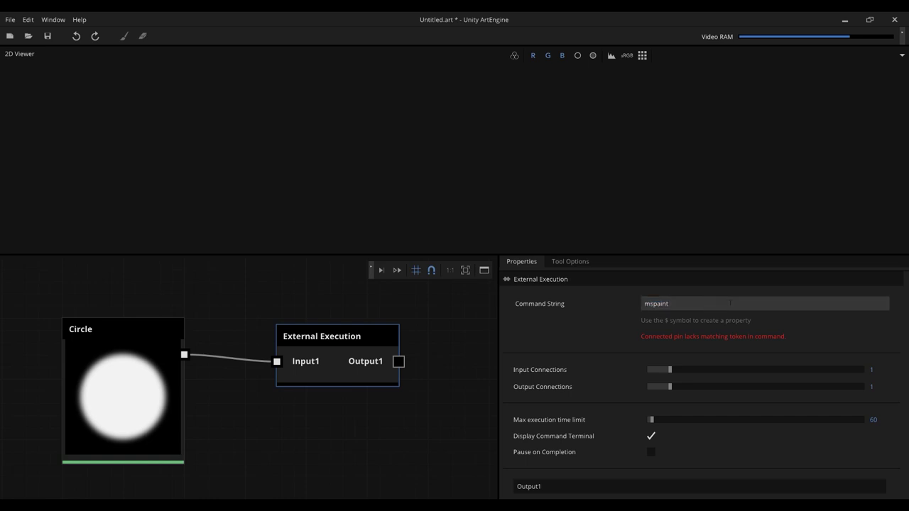
pyautogui.write('$Input1')
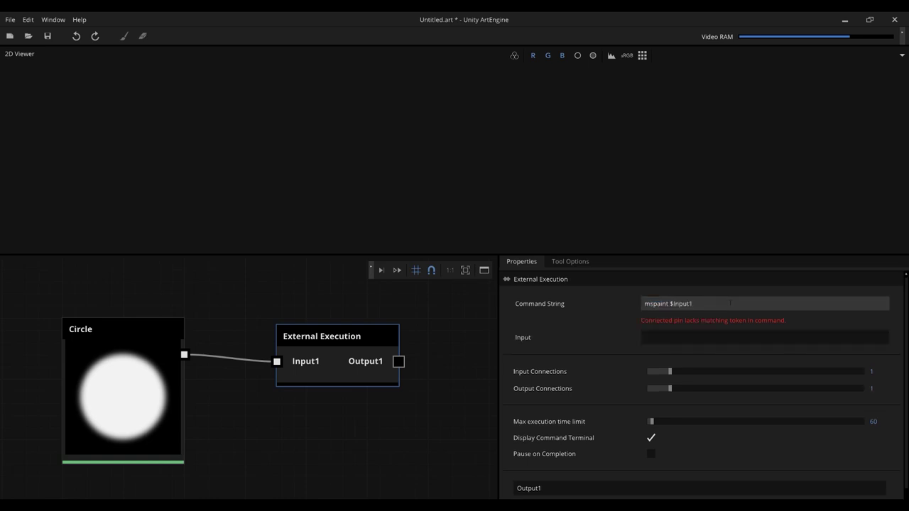
pyautogui.click(336, 361)
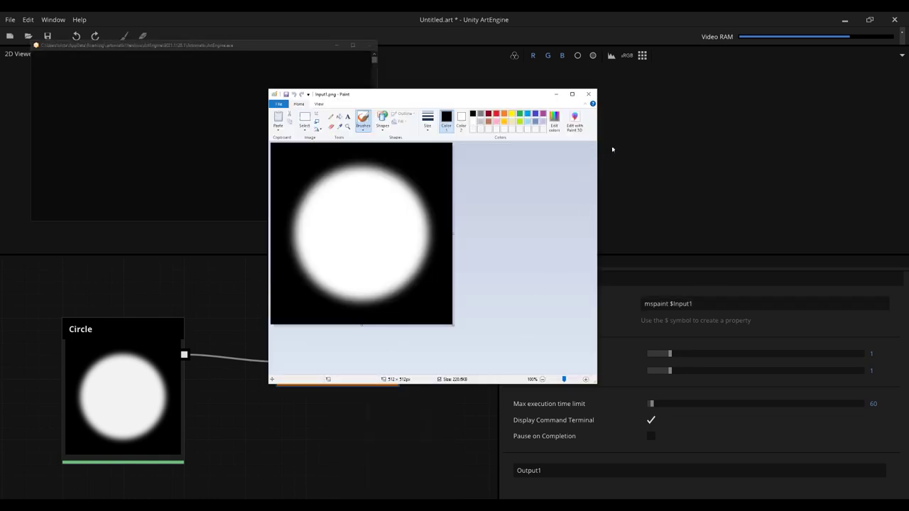
pyautogui.click(588, 96)
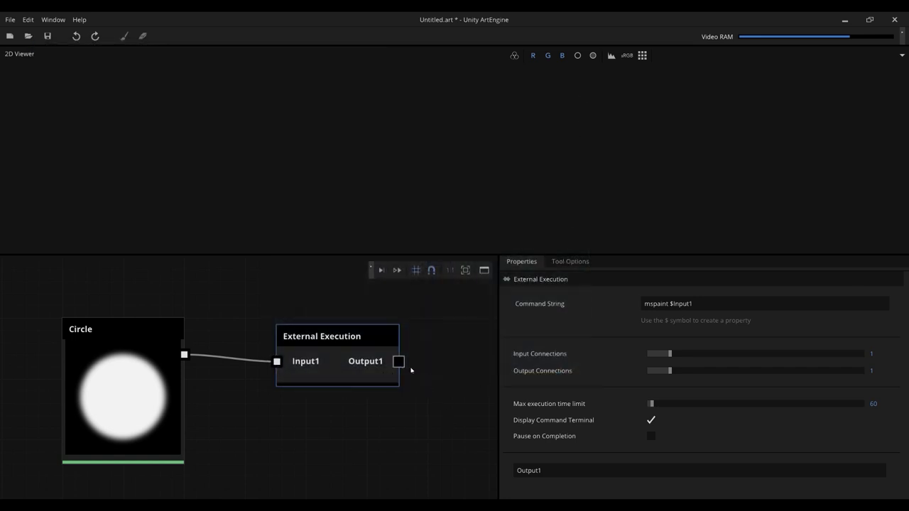
# Step: Execute the External Execution node again and draw a red rectangle outline about 142 × 148 px inside the circle in Paint
pyautogui.moveTo(398, 362); pyautogui.dragTo(443, 376)
pyautogui.rightClick(365, 363)
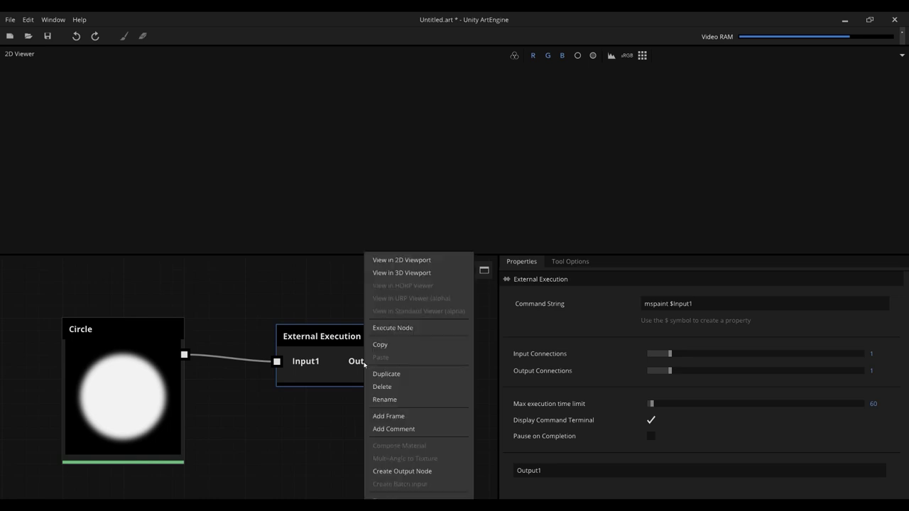
pyautogui.click(397, 328)
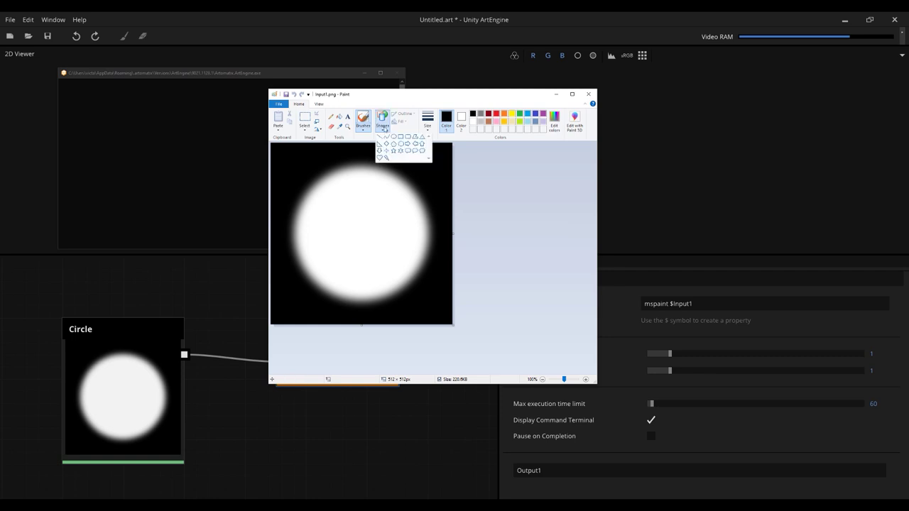
pyautogui.click(497, 114)
pyautogui.moveTo(343, 207); pyautogui.dragTo(393, 260)
# Step: Save the edited Paint image as Output1.png and show the External Execution node's result in the 2D viewer
pyautogui.click(279, 104)
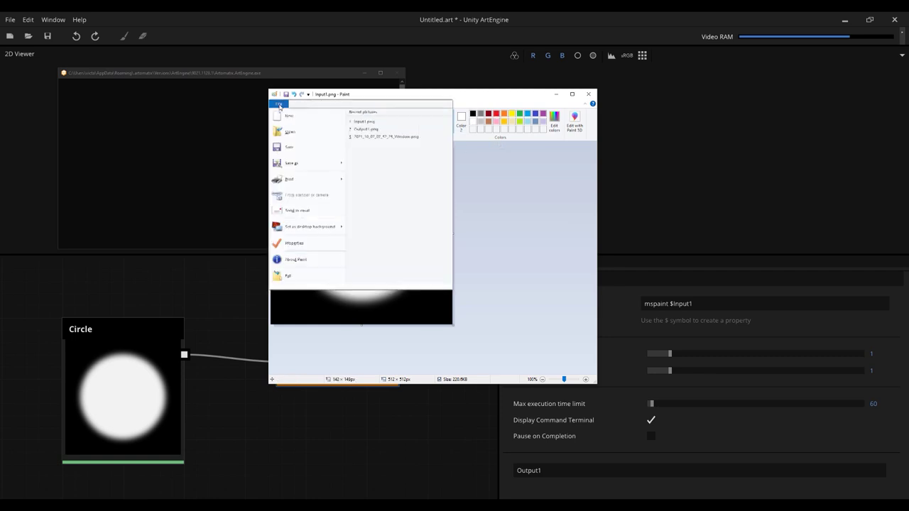
pyautogui.click(299, 165)
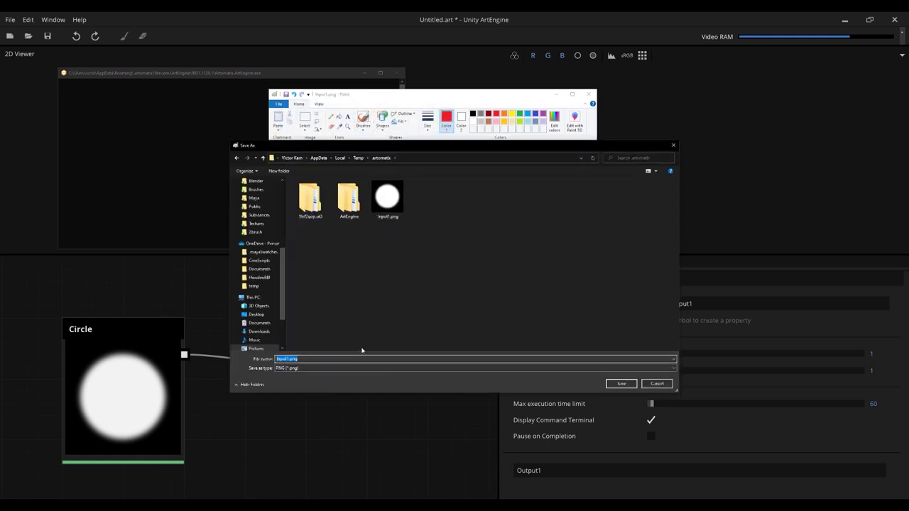
pyautogui.write('0')
pyautogui.press('Return')
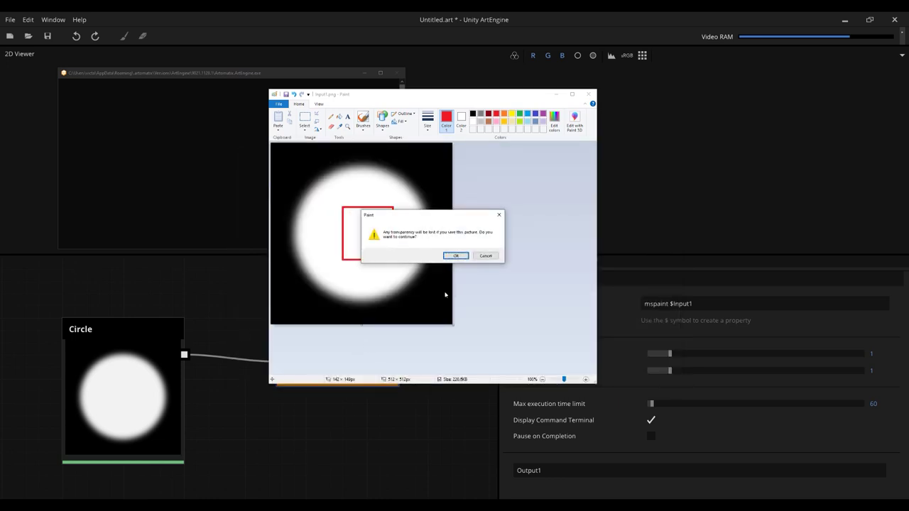
pyautogui.click(455, 257)
pyautogui.click(588, 94)
pyautogui.doubleClick(330, 367)
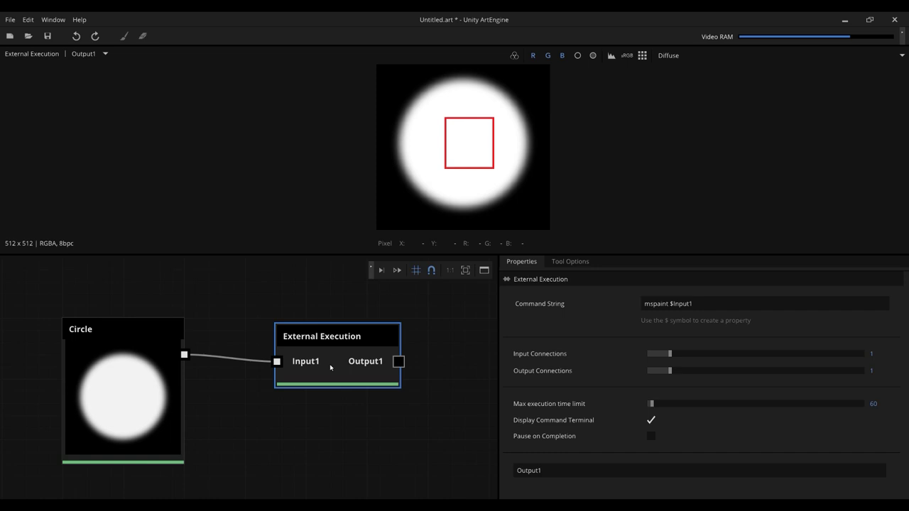
# Step: Rename the External Execution node's output to Input1 and execute the node
pyautogui.click(532, 472)
pyautogui.write('Input1')
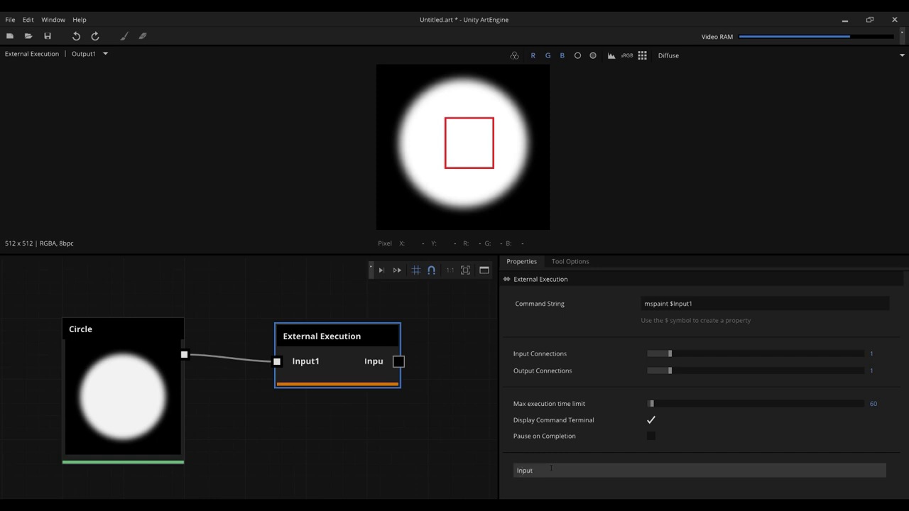
pyautogui.press('Return')
pyautogui.rightClick(356, 368)
pyautogui.click(389, 331)
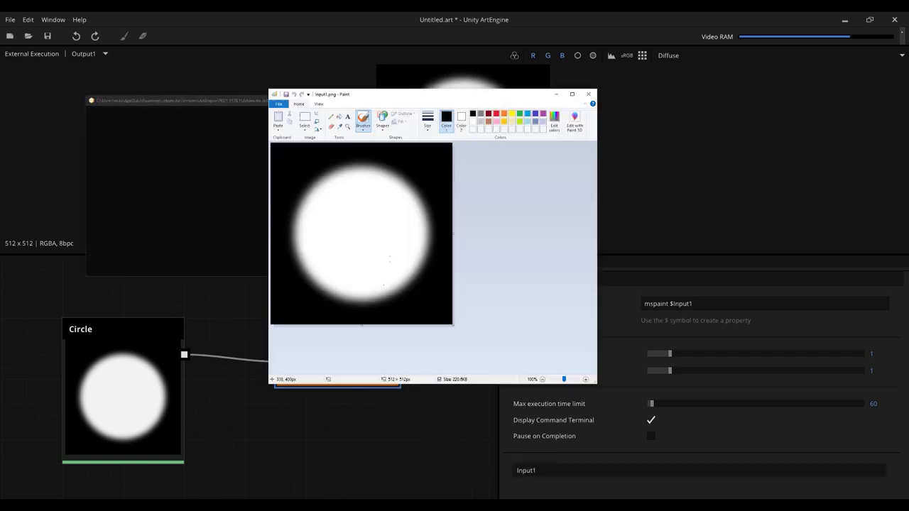
# Step: Draw a red pentagon outline about 110 × 105 px inside the circle, save over the existing image, and close Paint
pyautogui.click(496, 113)
pyautogui.click(382, 121)
pyautogui.click(395, 145)
pyautogui.moveTo(354, 217); pyautogui.dragTo(395, 254)
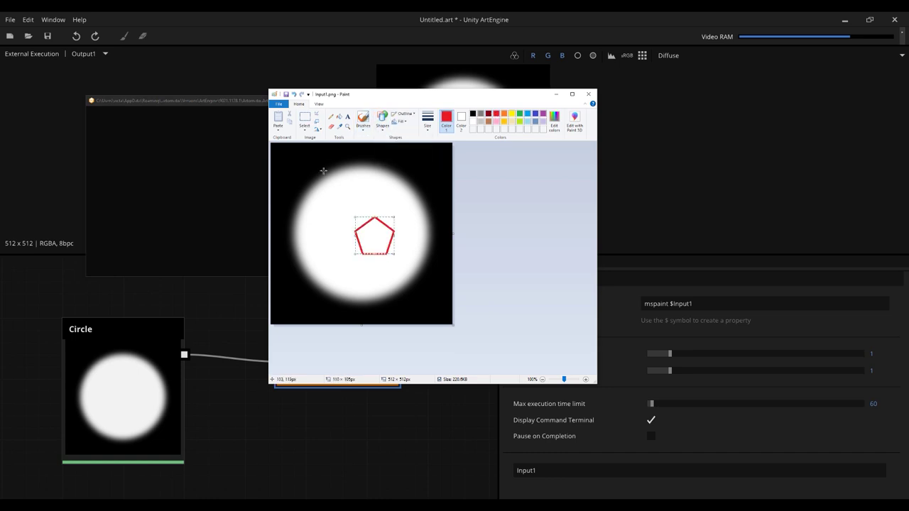
pyautogui.click(285, 93)
pyautogui.click(588, 94)
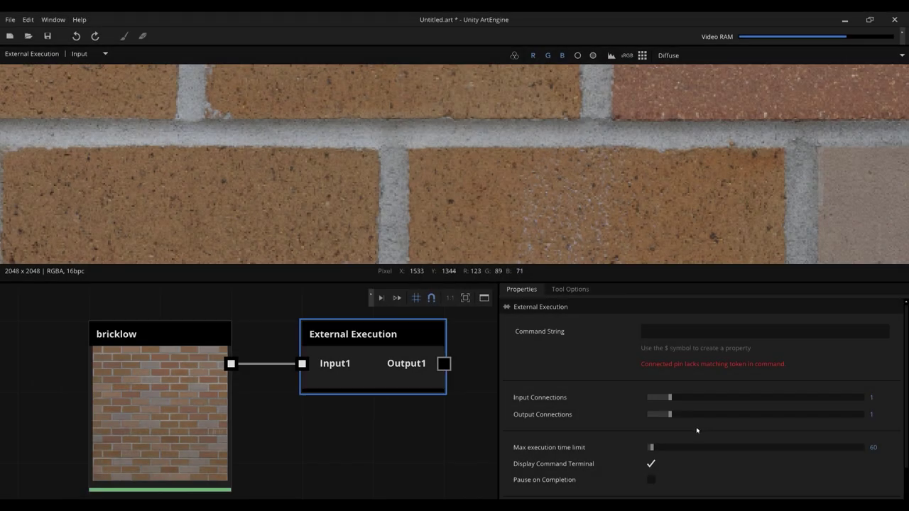
# Step: Set the brick graph's External Execution Command String to "magick $Input1 -bilateral-blur $Size $Output1"
pyautogui.click(694, 333)
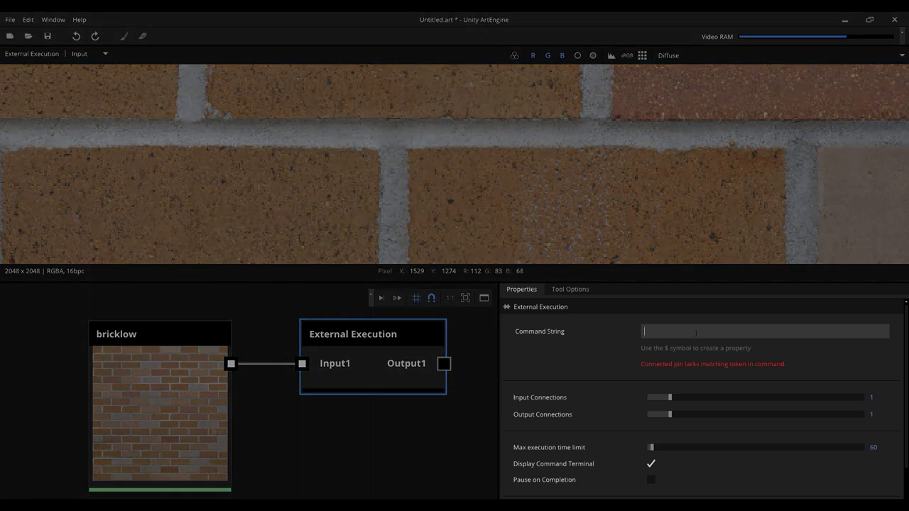
pyautogui.write('magick')
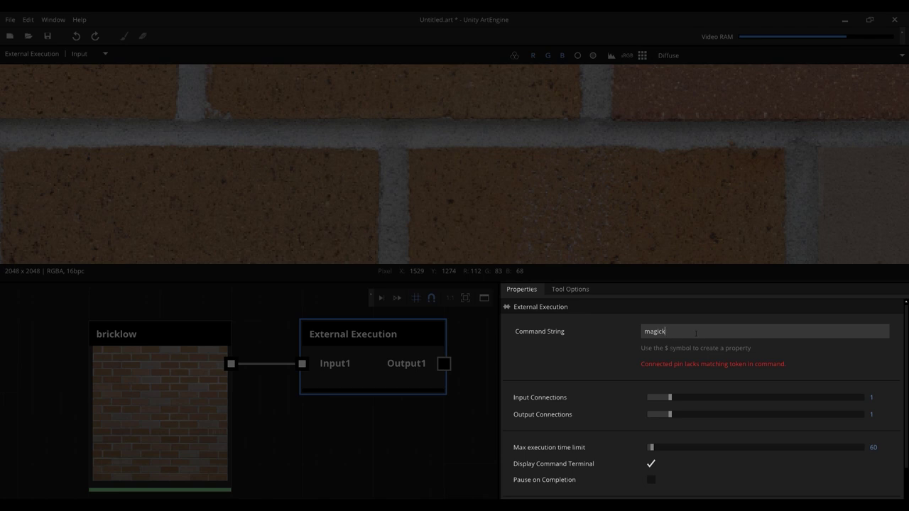
pyautogui.write(' $Input1')
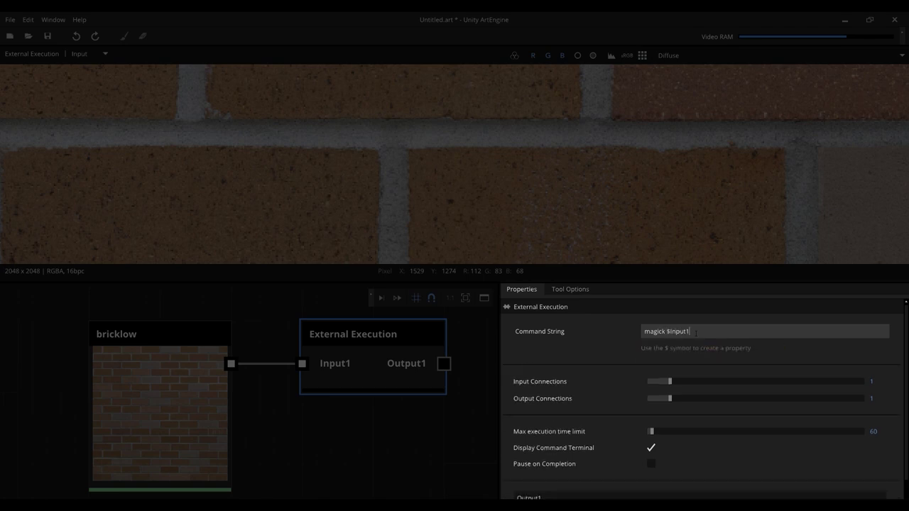
pyautogui.write(' -bilateral-blur')
pyautogui.write('$Size')
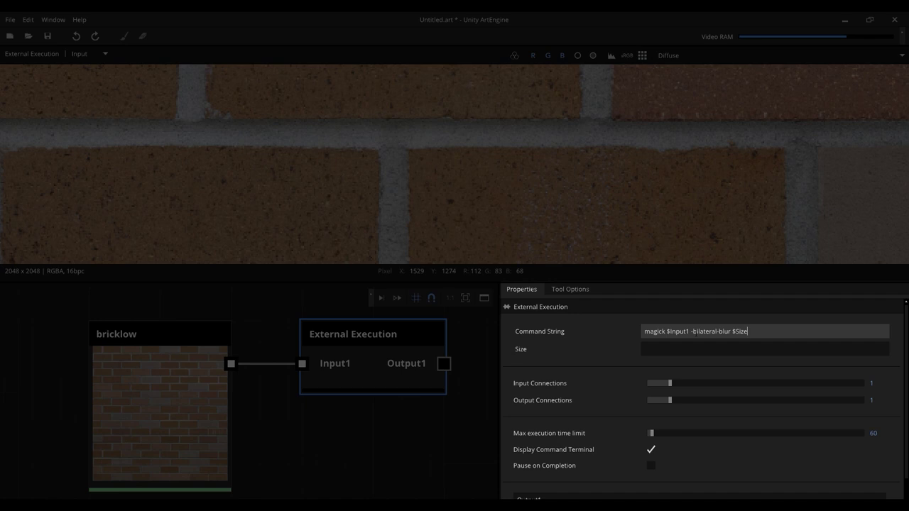
pyautogui.write(' $Output')
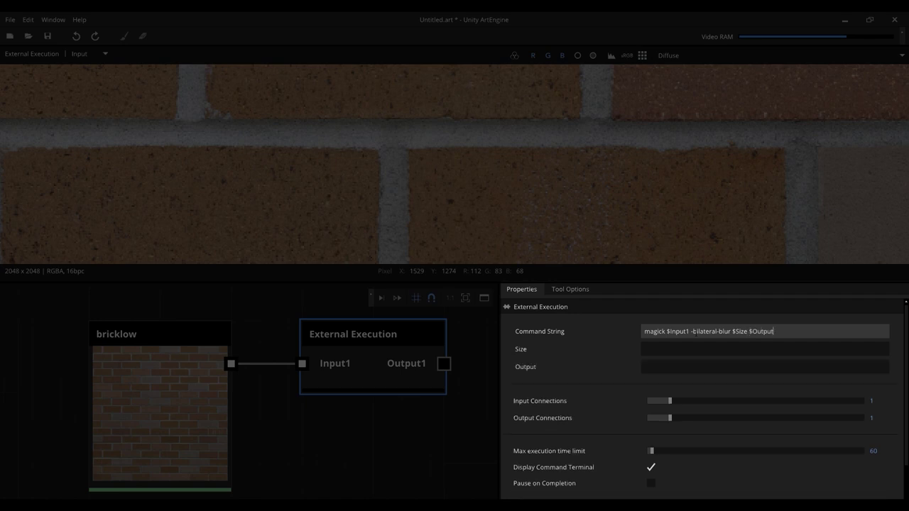
pyautogui.write('1')
pyautogui.press('Return')
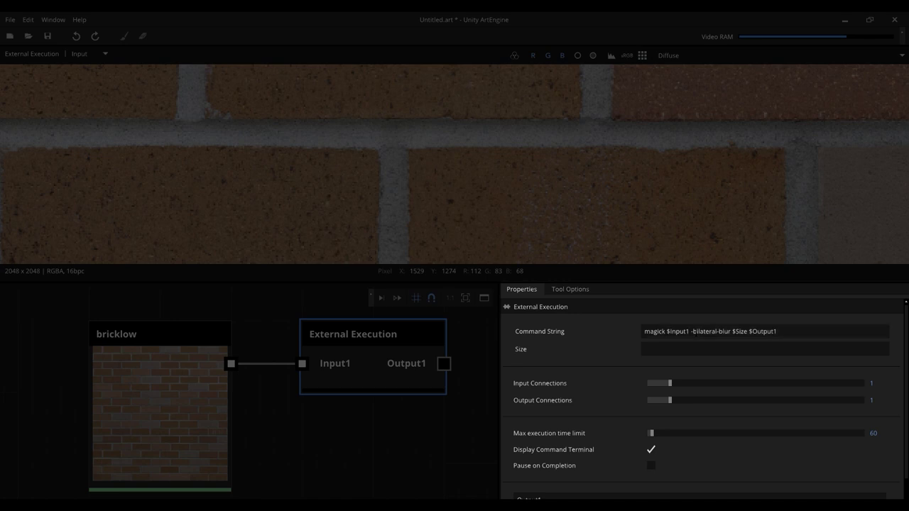
# Step: Set the Size property to 10x10, execute the node, and inspect the blurred brick texture up close
pyautogui.click(680, 350)
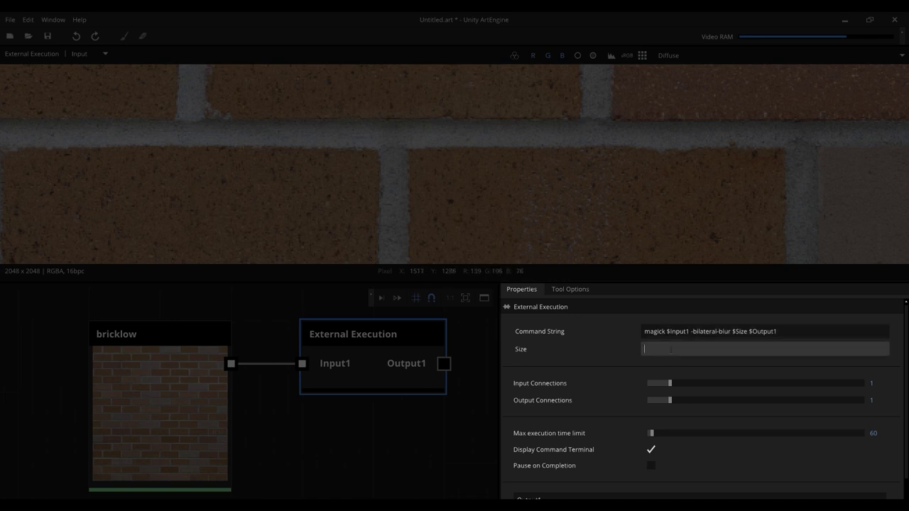
pyautogui.write('10x10')
pyautogui.press('Return')
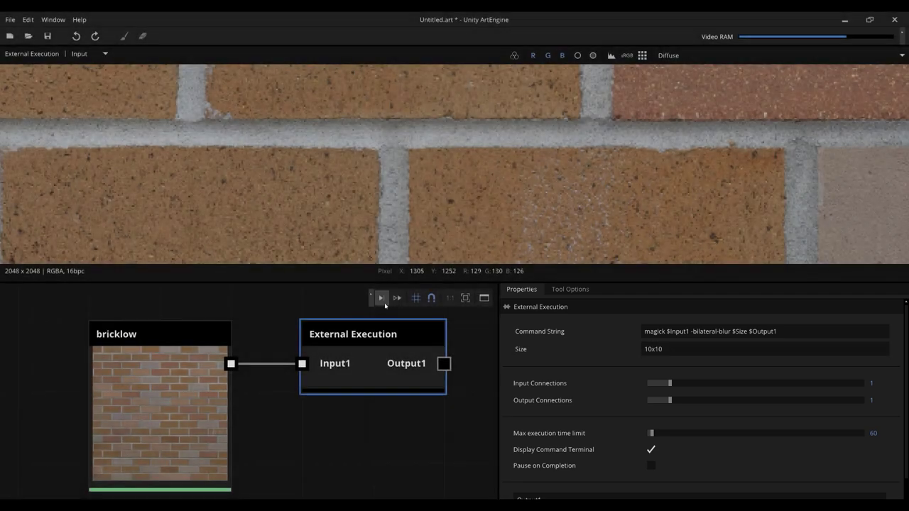
pyautogui.click(382, 299)
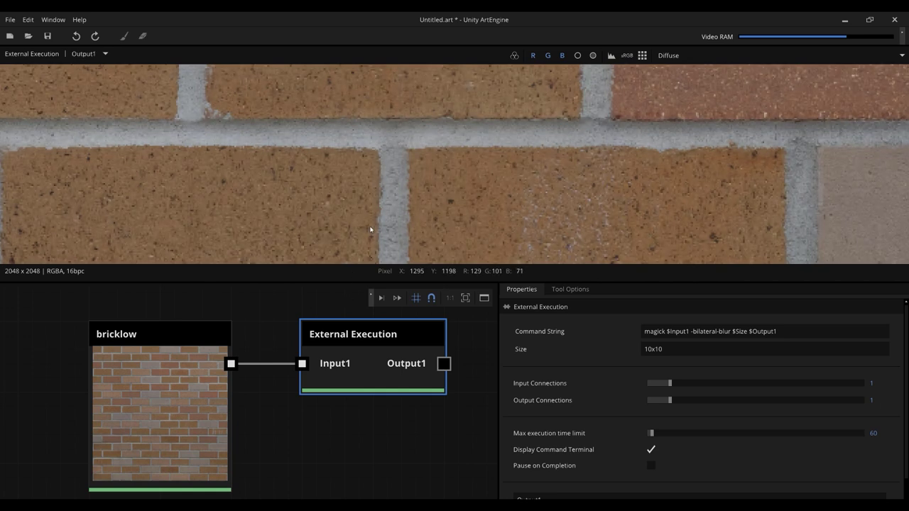
pyautogui.scroll(2, 370, 227)
pyautogui.scroll(1, 370, 228)
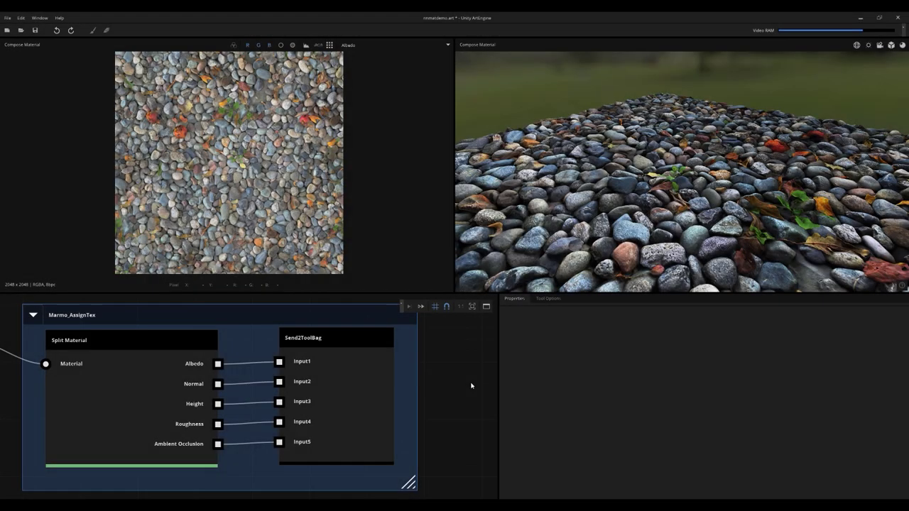
# Step: Select the Send2ToolBag node, check its Command String, and execute the node to send the material maps to Marmoset Toolbag
pyautogui.click(366, 394)
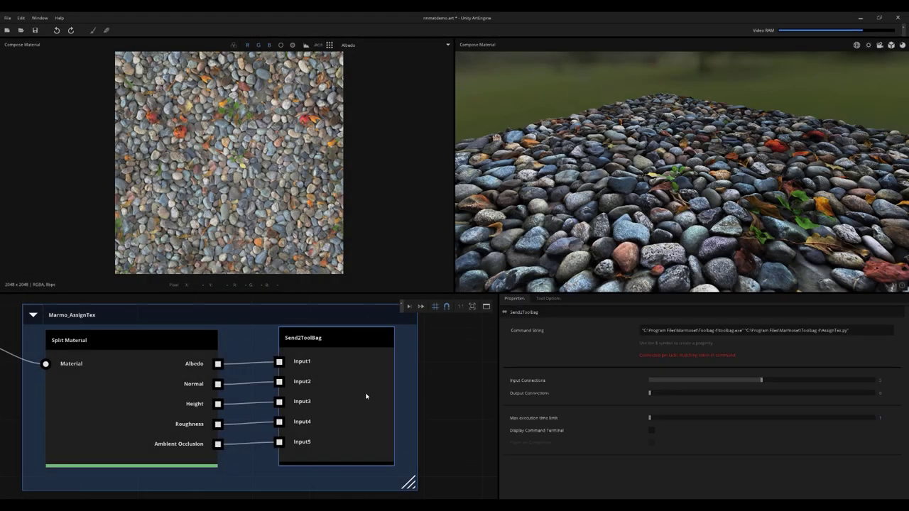
pyautogui.click(859, 332)
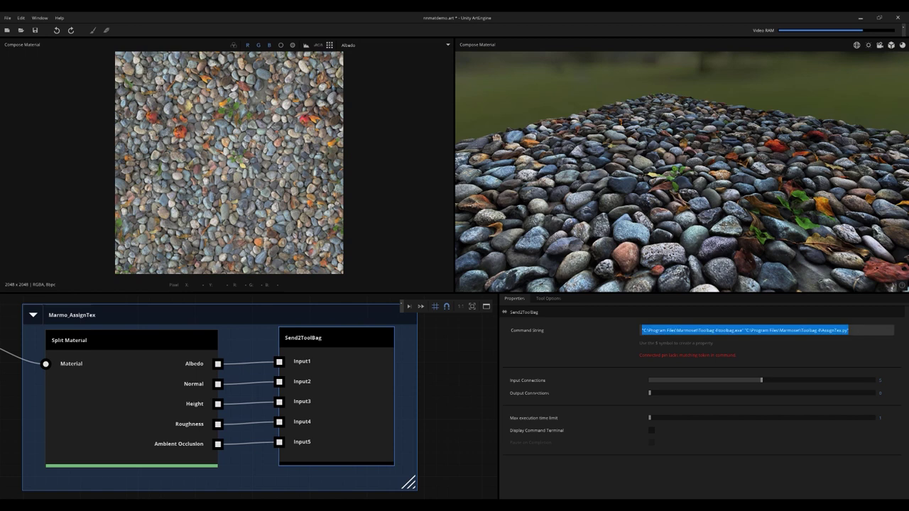
pyautogui.click(409, 307)
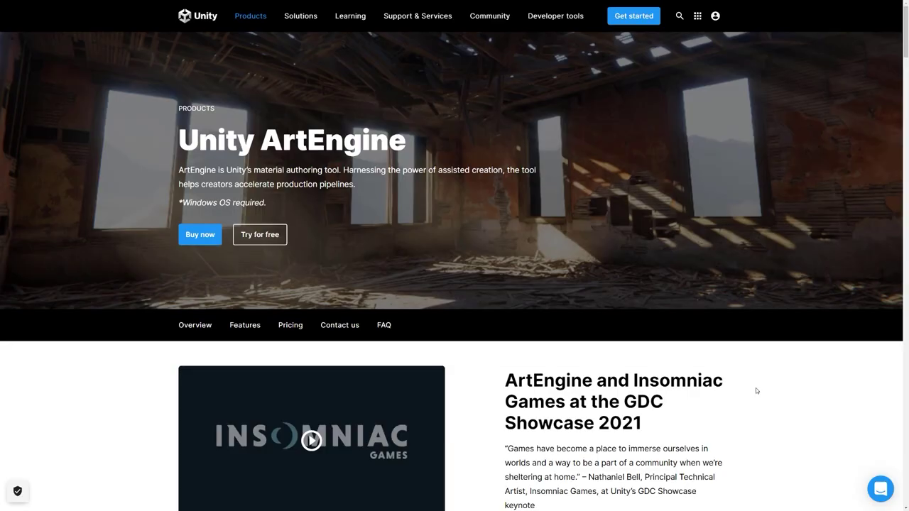
# Step: Browse the Unity ArtEngine product page from the overview through the Enhance and Expand feature sections
pyautogui.scroll(-1, 756, 389)
pyautogui.scroll(-3, 756, 391)
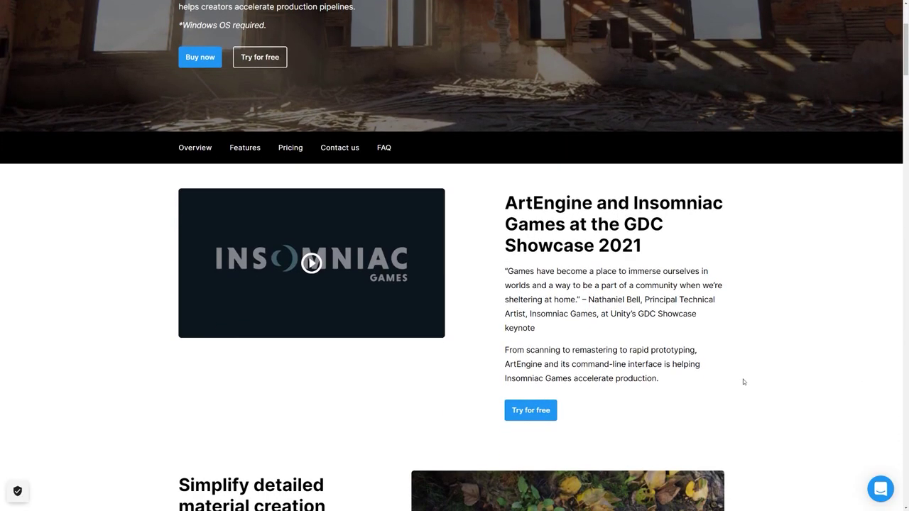
pyautogui.scroll(-5, 753, 380)
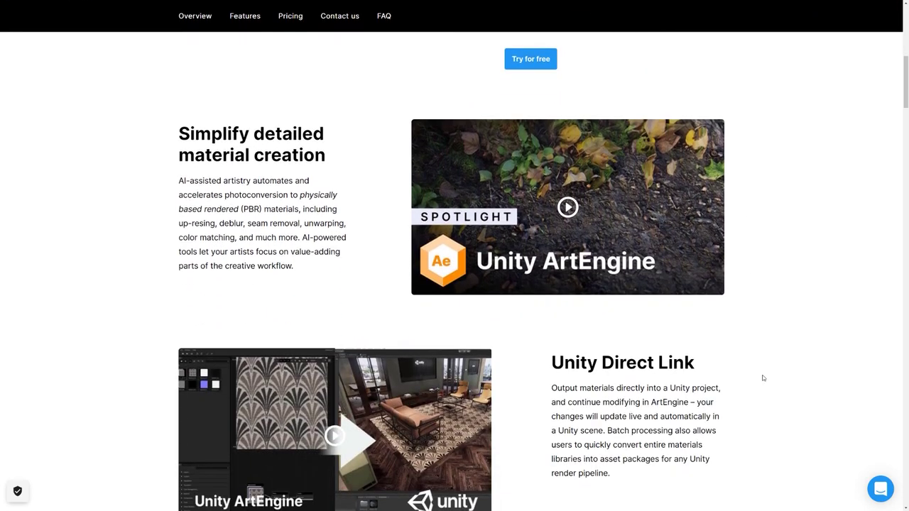
pyautogui.scroll(-4, 764, 378)
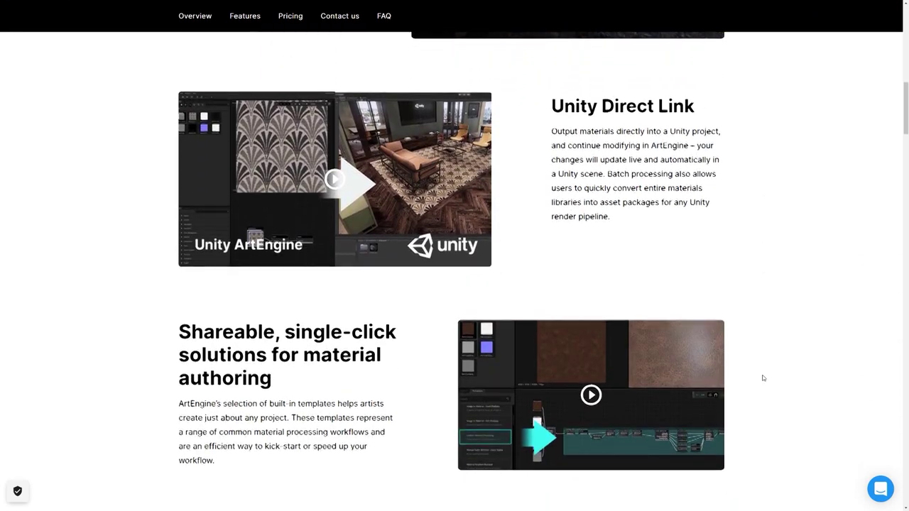
pyautogui.scroll(-4, 763, 378)
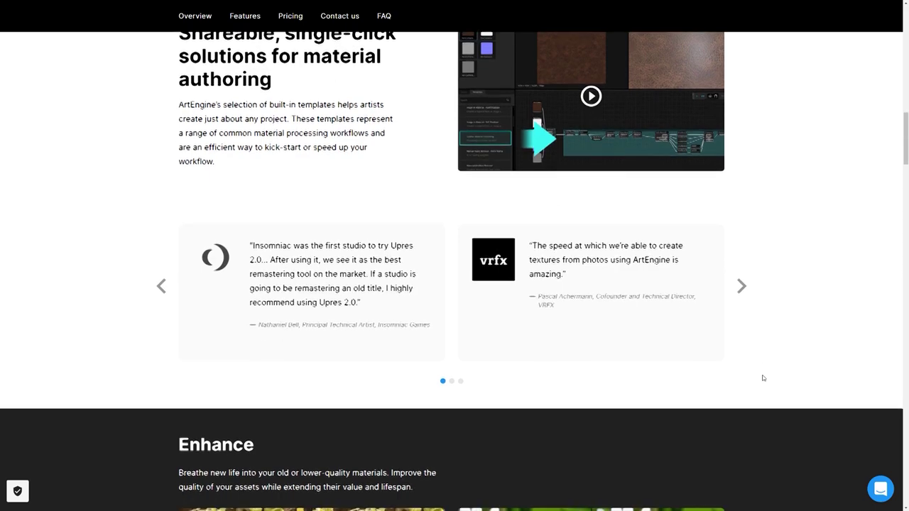
pyautogui.scroll(-6, 763, 378)
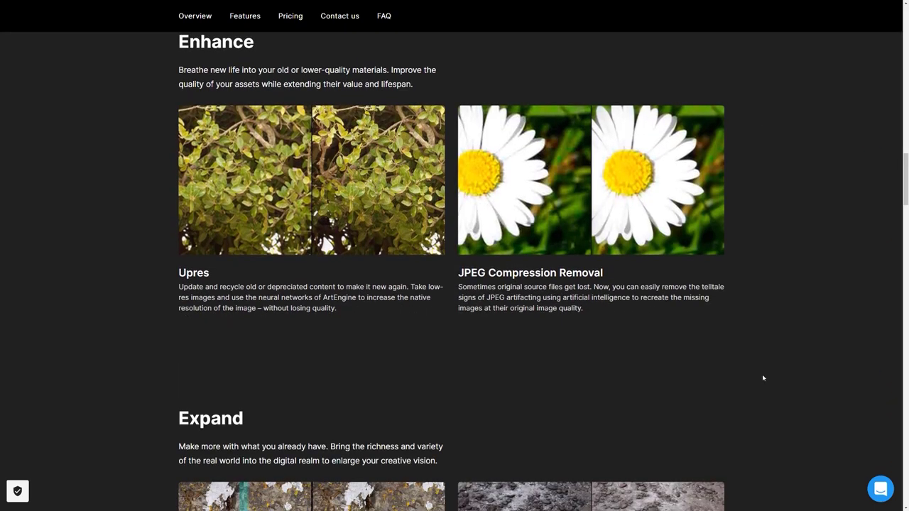
pyautogui.scroll(-5, 763, 378)
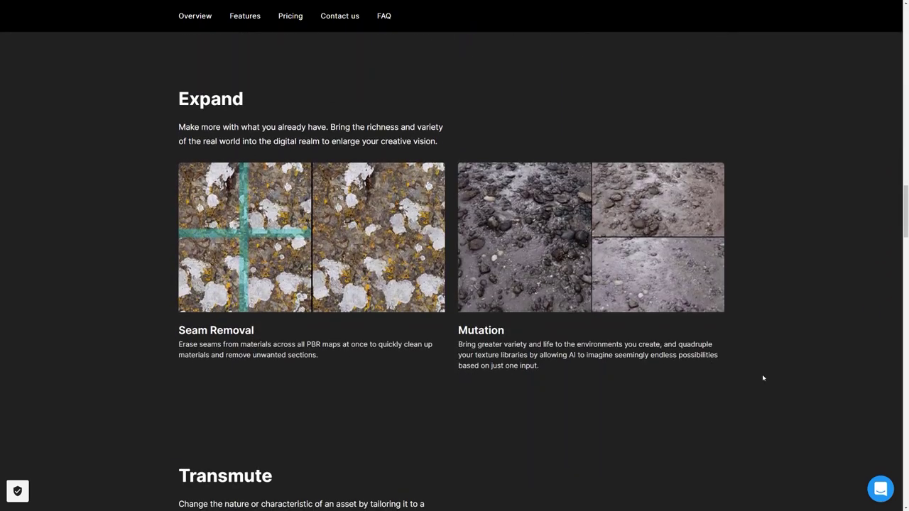